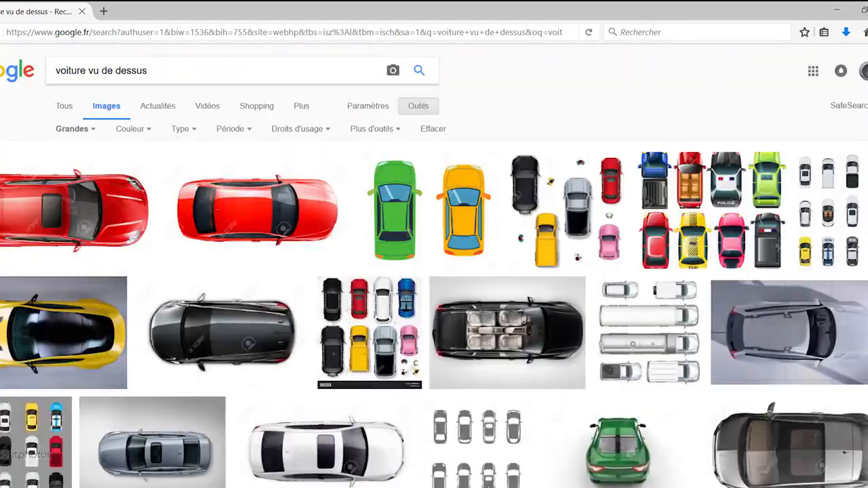
Open the similar silver sedan top view in the image results for "voiture vu de dessus" and save the picture
click(791, 441)
click(659, 394)
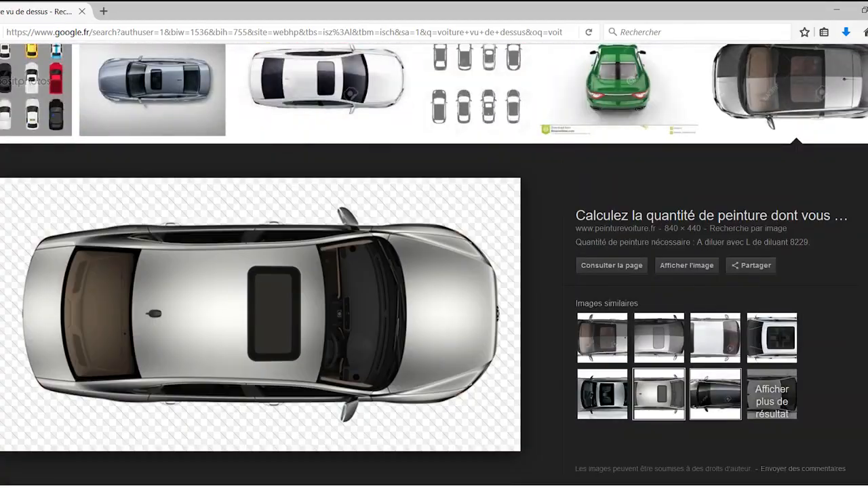
right_click(224, 272)
click(285, 396)
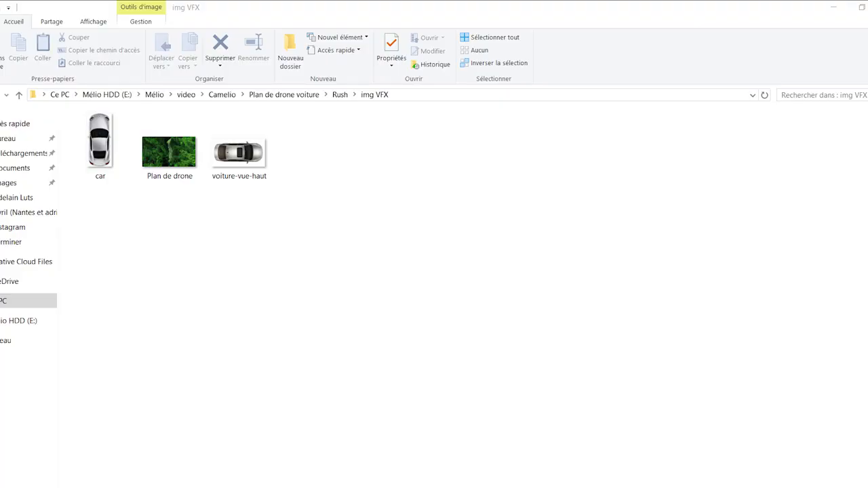
Import the car and Plan de drone images from the img VFX folder into the After Effects project
drag(166, 211, 125, 172)
drag(185, 246, 51, 281)
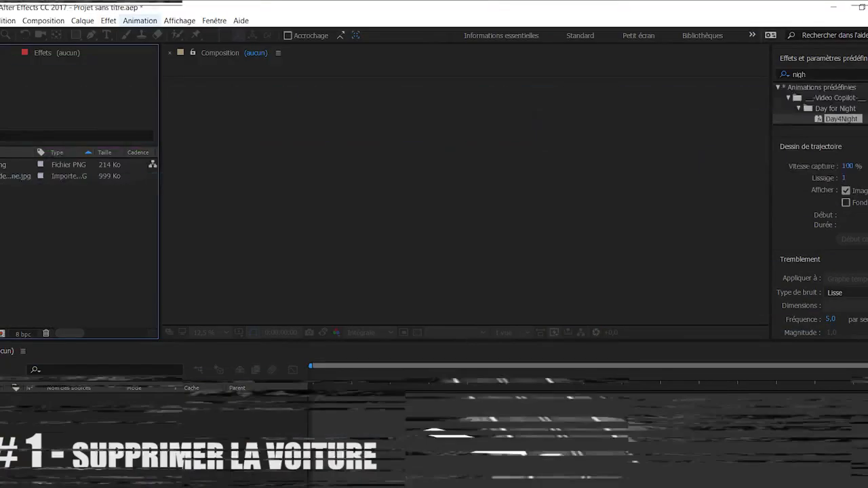
Create a composition named "Plan de la route" and add Plan de drone.jpg to it
click(68, 21)
click(68, 33)
text(Plan de la route)
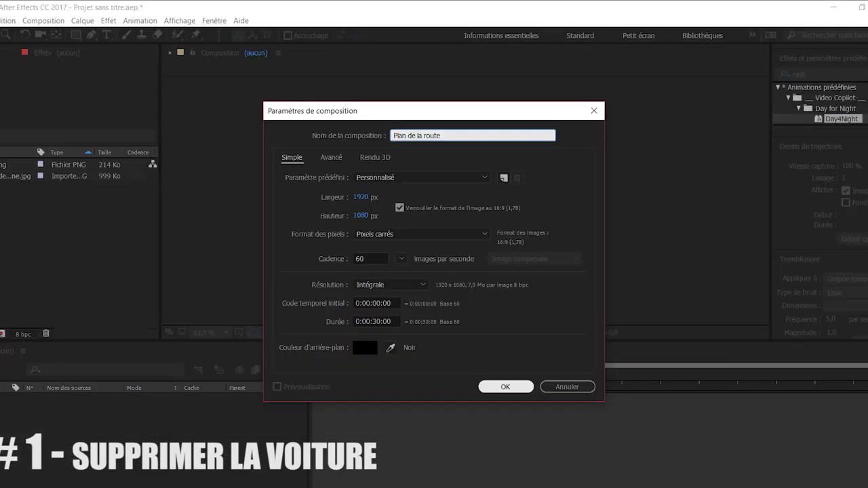
key(Return)
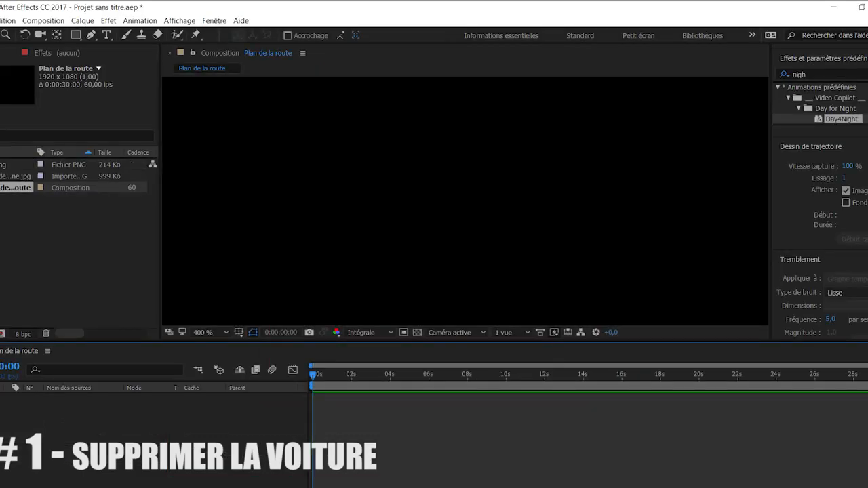
click(15, 176)
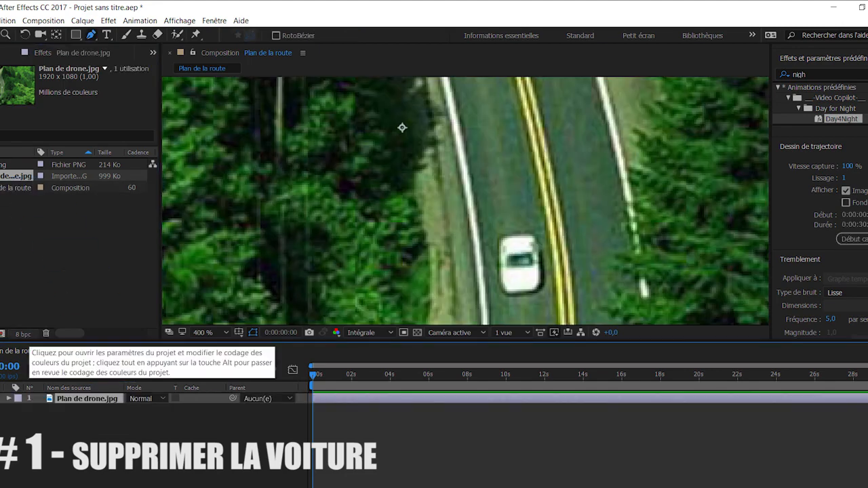
Duplicate the Plan de drone.jpg layer and cover the white car with a masked patch of the empty road ahead of it
key(ctrl+d)
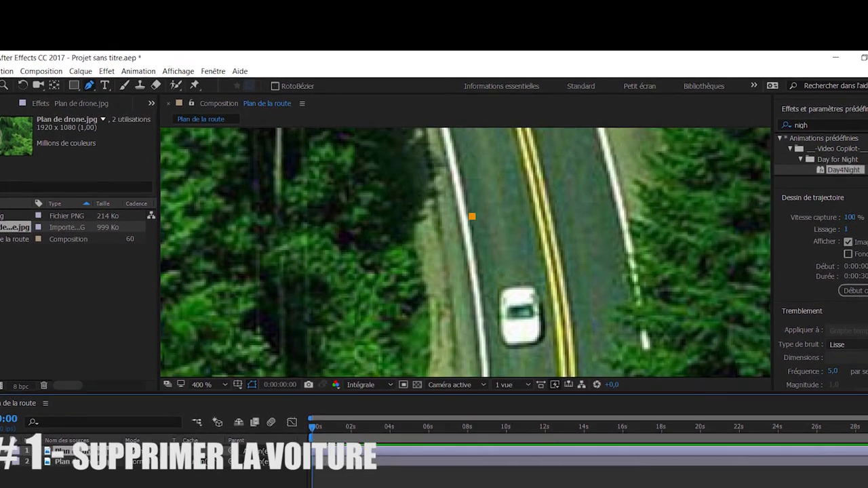
click(468, 163)
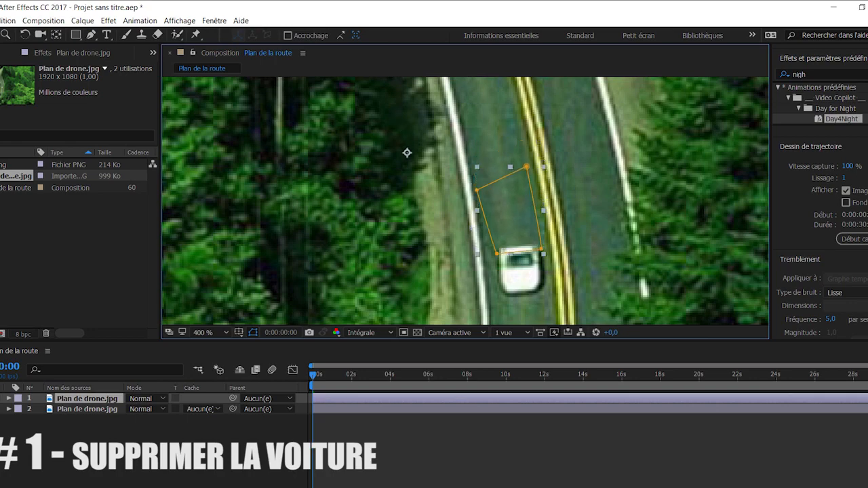
drag(407, 153, 413, 190)
click(412, 190)
click(87, 399)
key(comma)
key(ctrl+shift+a)
Create a new composition from the Plan de la route composition
click(14, 188)
right_click(14, 188)
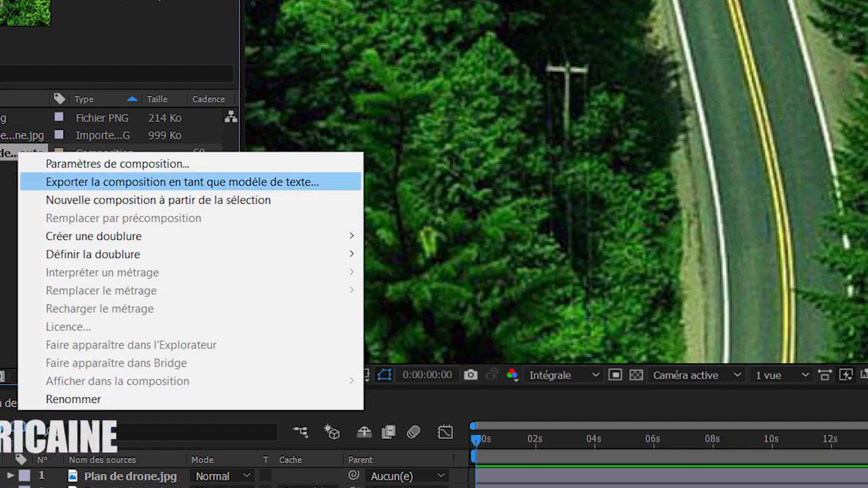
click(158, 200)
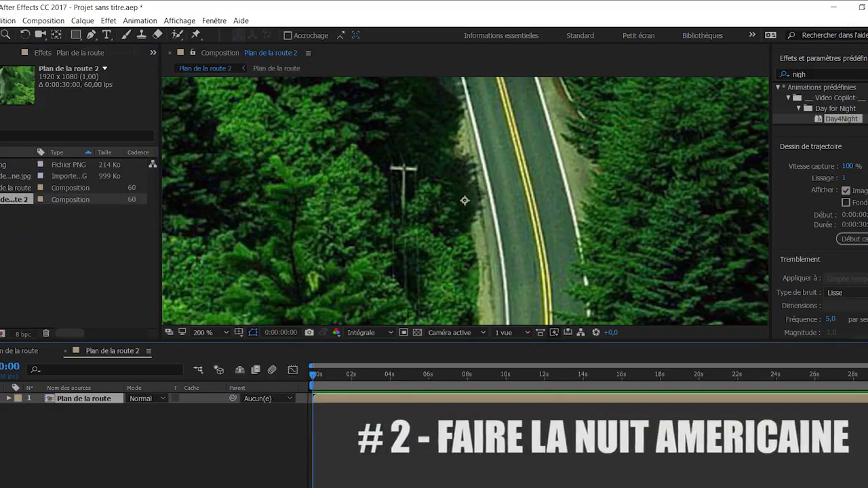
Add car.png to the new composition above the Plan de la route layer
key(comma)
key(comma)
click(14, 164)
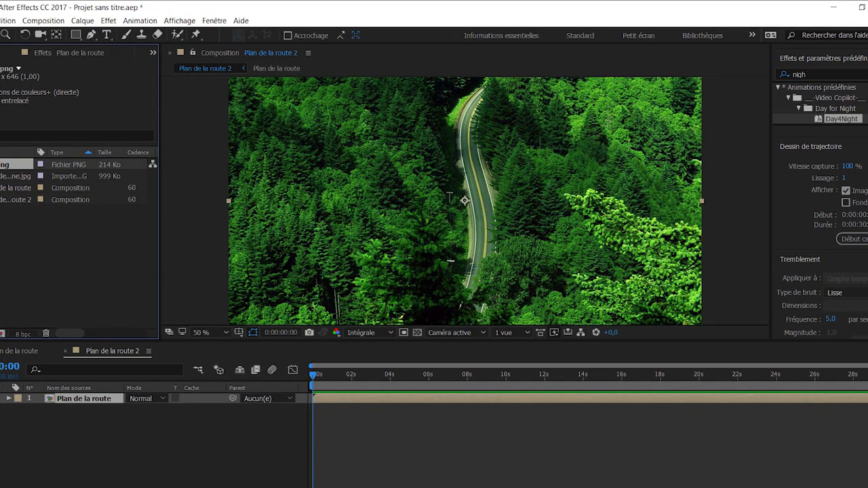
drag(66, 392, 65, 393)
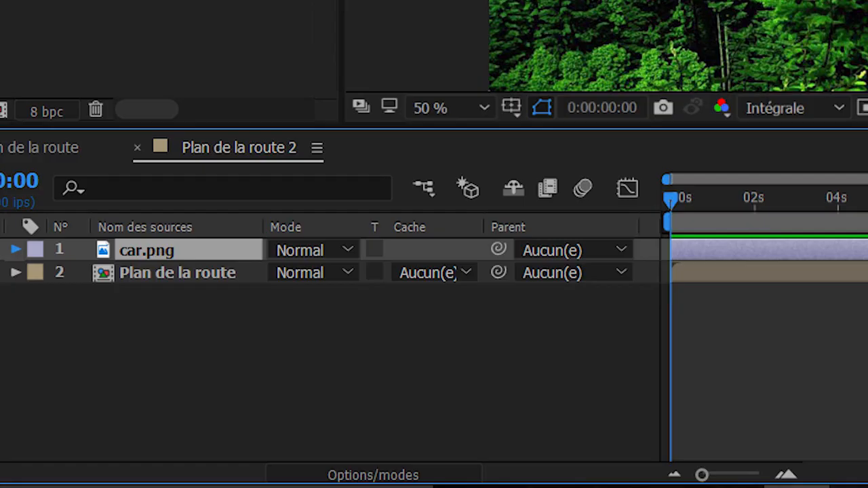
Move the anchor point of car.png to -82,424 and reduce its scale to -11%
click(9, 398)
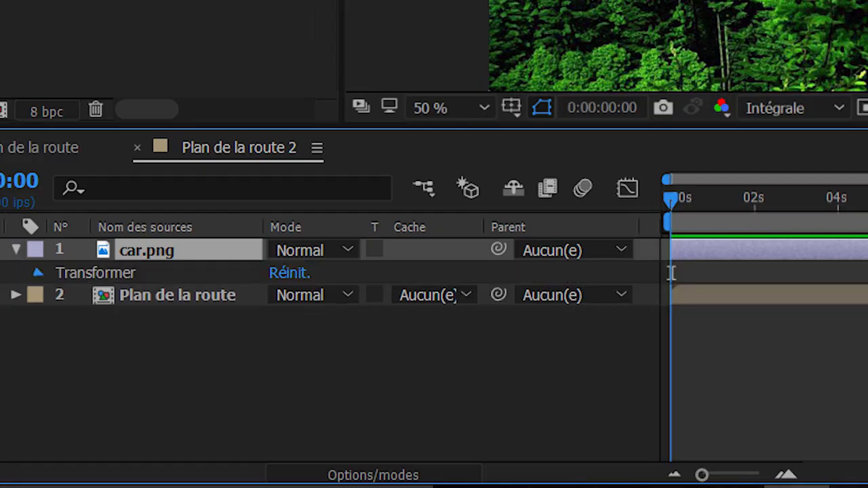
click(38, 273)
drag(354, 339, 301, 341)
drag(331, 295, 432, 295)
drag(288, 294, 55, 294)
drag(308, 339, 274, 339)
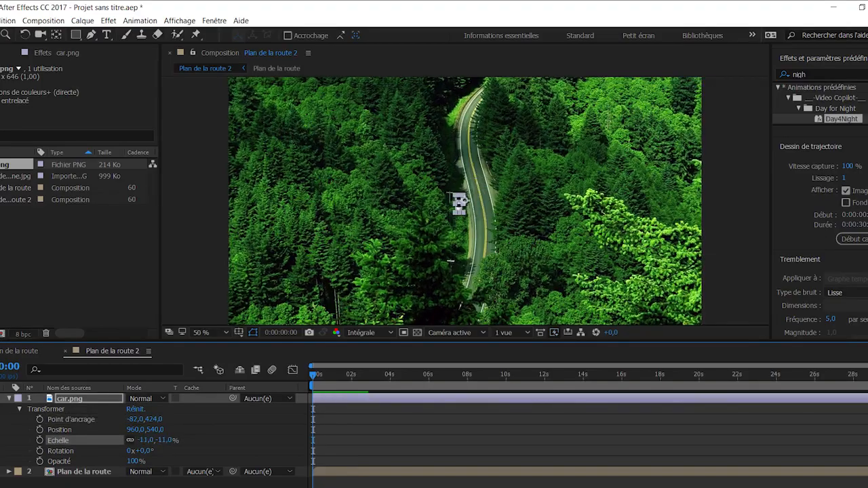
Set the scale of car.png to 9,5% and place the car in the road's left lane at about 996,5, 612,5
key(period)
key(period)
click(145, 440)
text(11)
key(Return)
text(9,5)
key(Return)
drag(487, 193, 520, 260)
click(145, 440)
click(519, 259)
scroll(520, 259, down, 1)
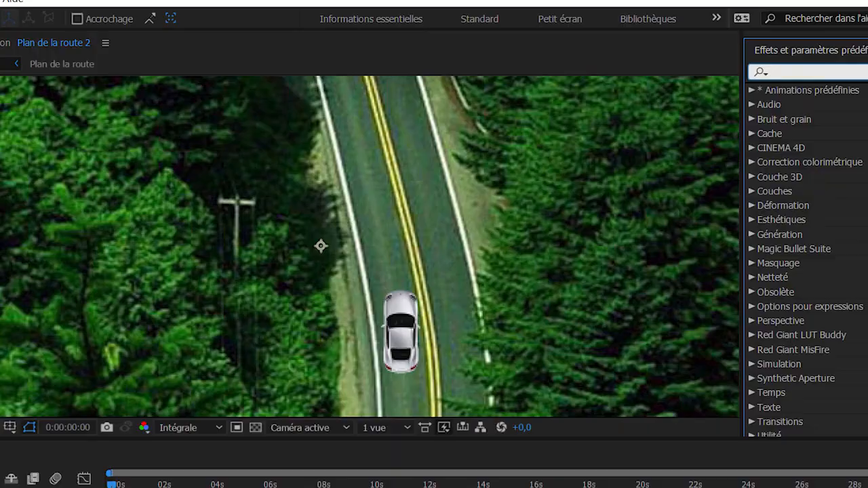
Search the effects for "night" and apply the Day4Night preset to the Plan de la route layer
text(night)
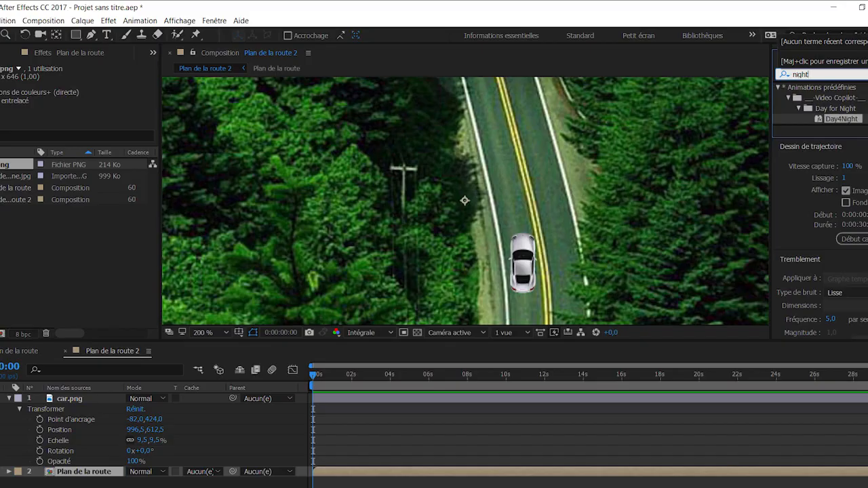
drag(167, 387, 86, 476)
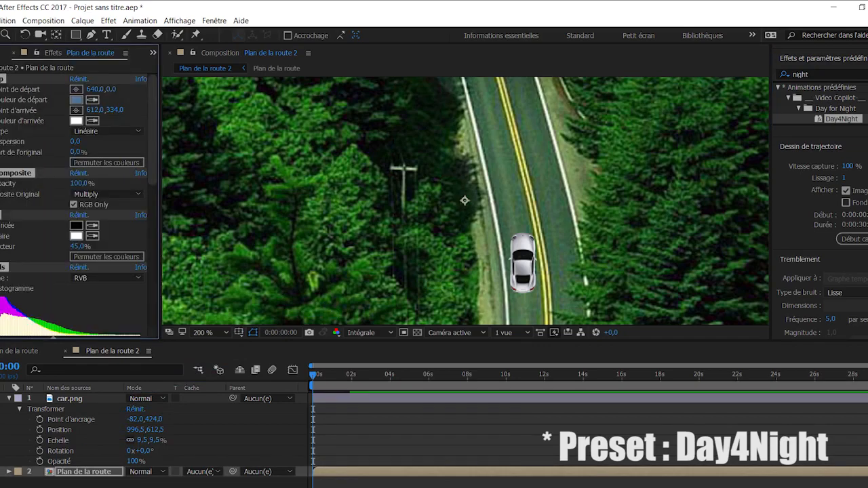
key(comma)
Set the blending mode of car.png to Incrustation
right_click(77, 398)
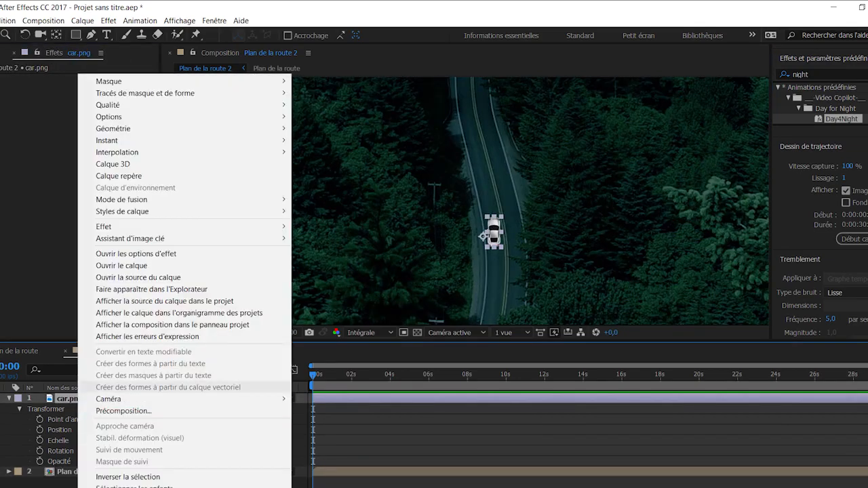
mouse_move(122, 199)
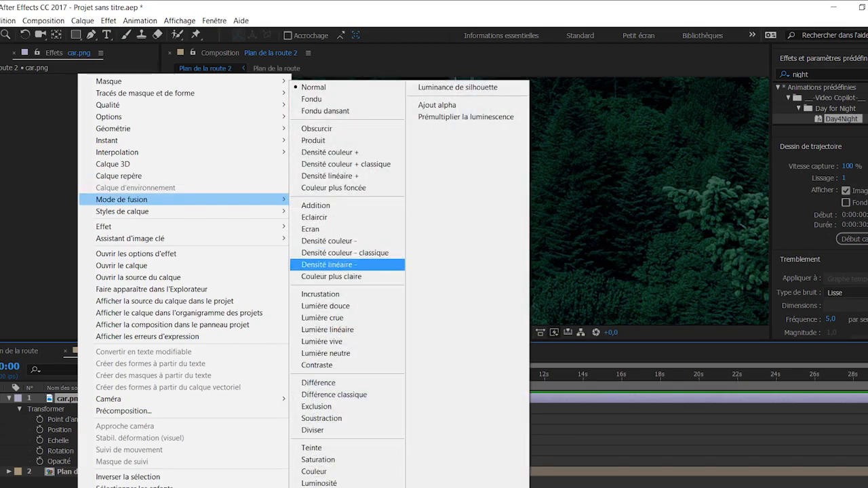
click(325, 294)
Move the start point of the colour gradient on the Plan de la route layer to 684, 84
click(465, 200)
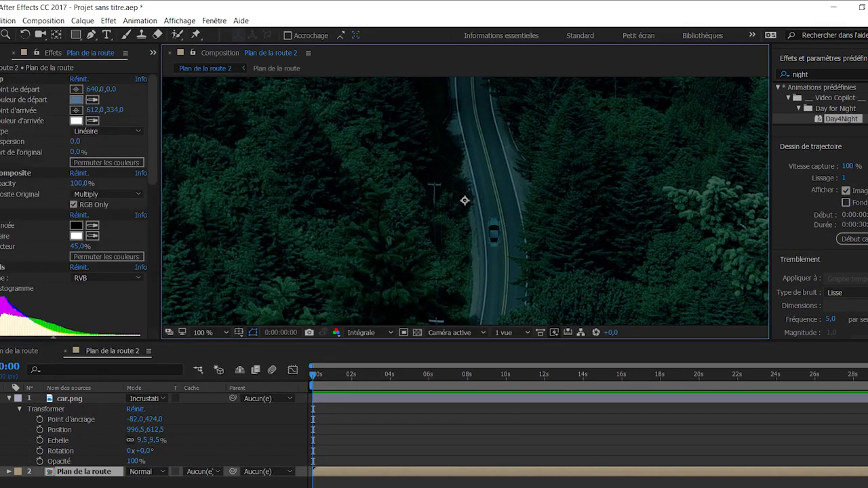
scroll(458, 190, down, 2)
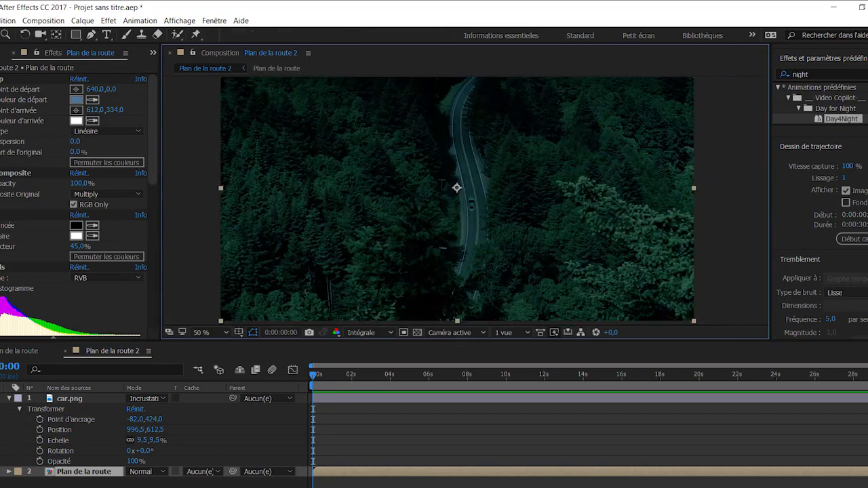
drag(93, 89, 169, 89)
Create a composition-sized bright red solid named "Phara arrière Droite"
scroll(465, 200, up, 3)
click(9, 398)
right_click(24, 445)
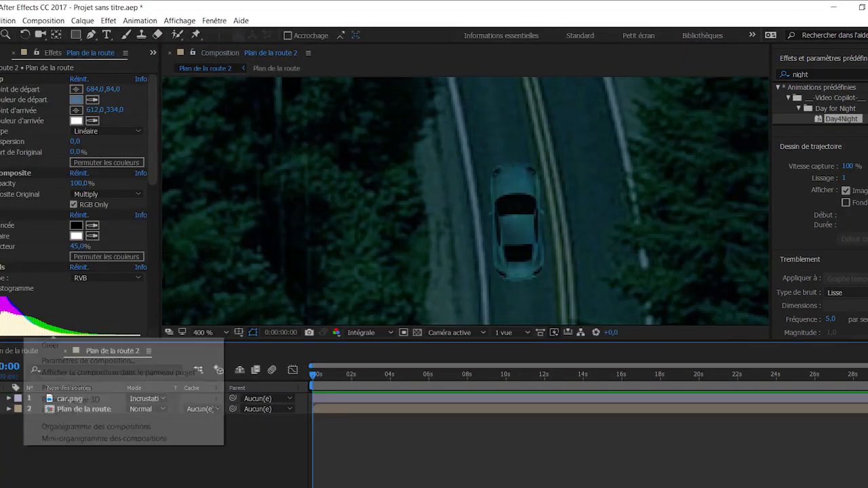
mouse_move(122, 345)
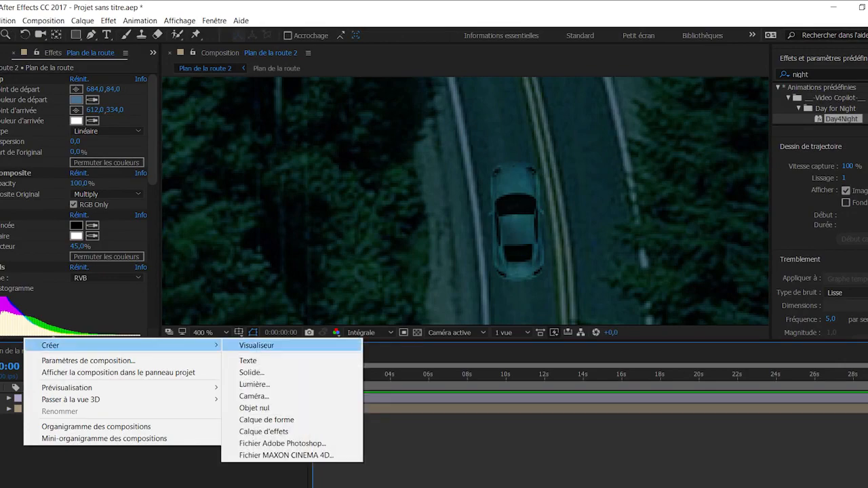
click(251, 373)
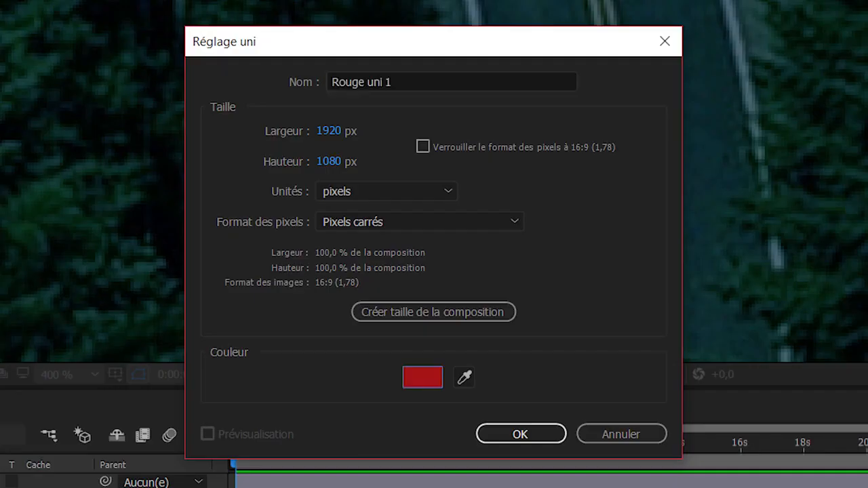
click(427, 332)
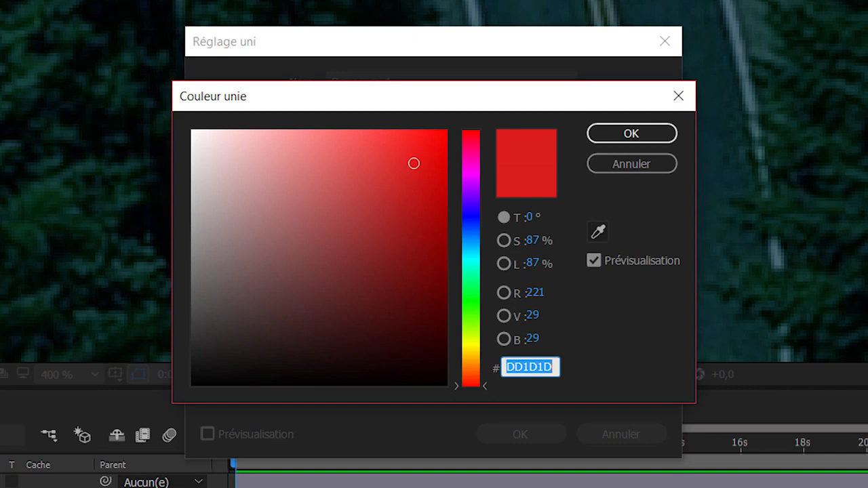
key(Return)
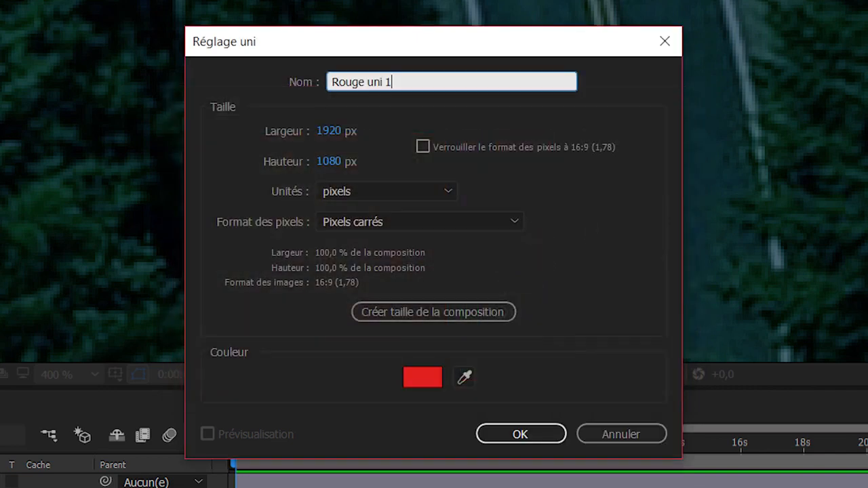
text(Phara arr)
text(ière Droite)
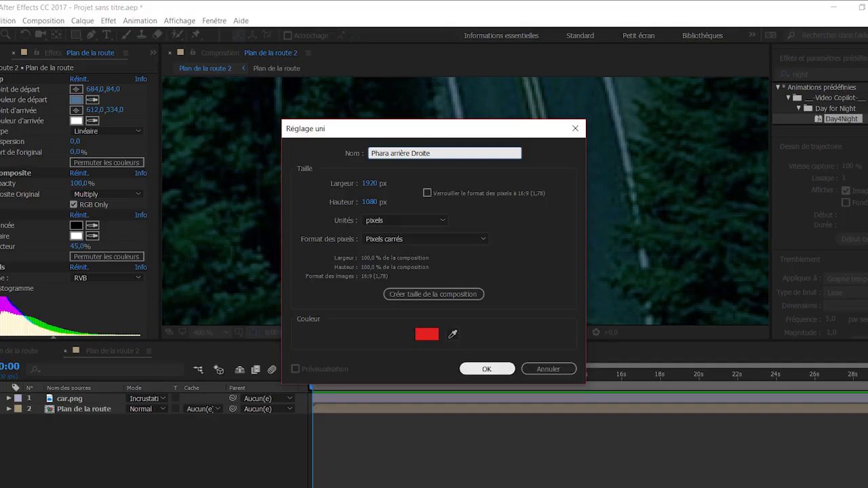
key(Return)
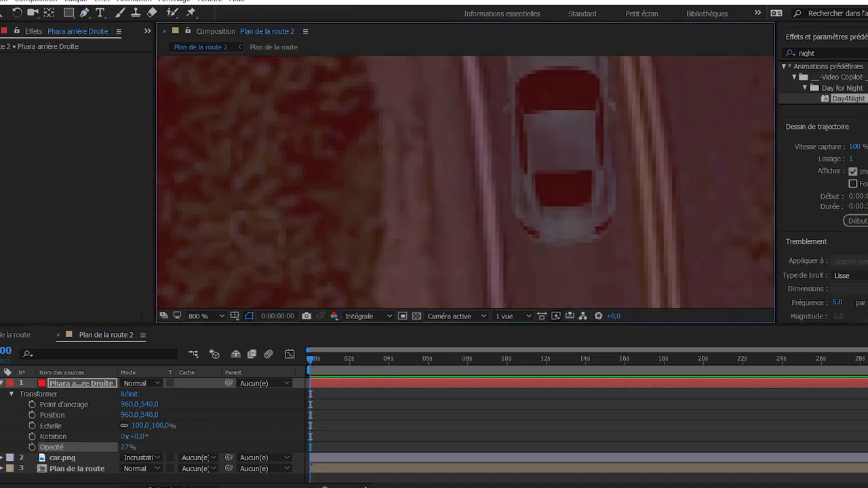
Mask the red solid to the car's right tail light and set its opacity to 69%
click(770, 122)
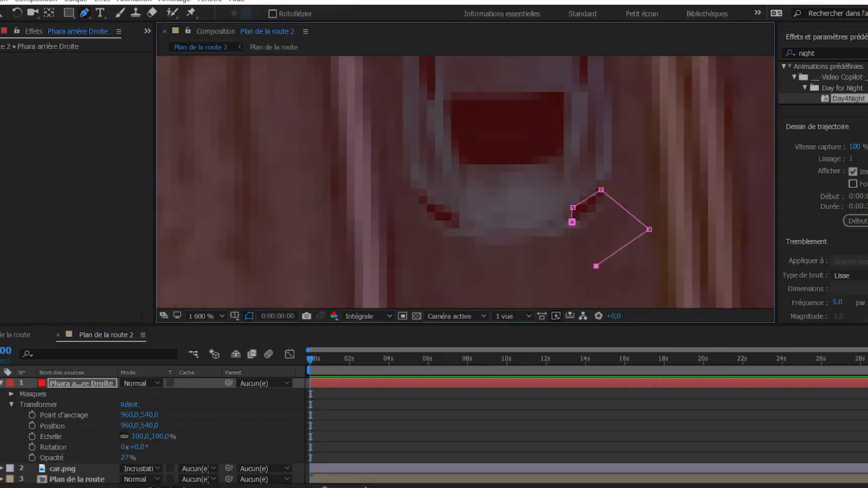
click(572, 222)
drag(124, 458, 158, 458)
drag(596, 266, 576, 230)
drag(125, 458, 109, 457)
drag(649, 229, 599, 210)
drag(125, 458, 156, 458)
click(10, 394)
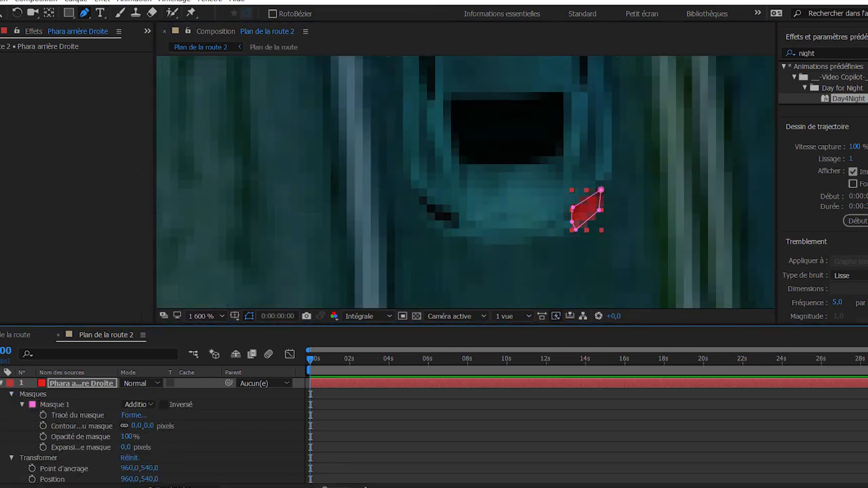
Duplicate the right tail light layer and rename the copy "Phara arrière Gauche"
key(v)
key(u)
key(ctrl+d)
key(Return)
text(Phara arrière Gauche)
key(Return)
Move the copied light onto the car's left tail light and reshape its mask points to fit
drag(586, 210, 438, 217)
drag(453, 197, 455, 212)
drag(424, 215, 418, 202)
drag(427, 238, 436, 229)
drag(423, 230, 423, 219)
drag(450, 218, 455, 224)
drag(419, 202, 422, 197)
click(390, 210)
scroll(465, 182, down, 1)
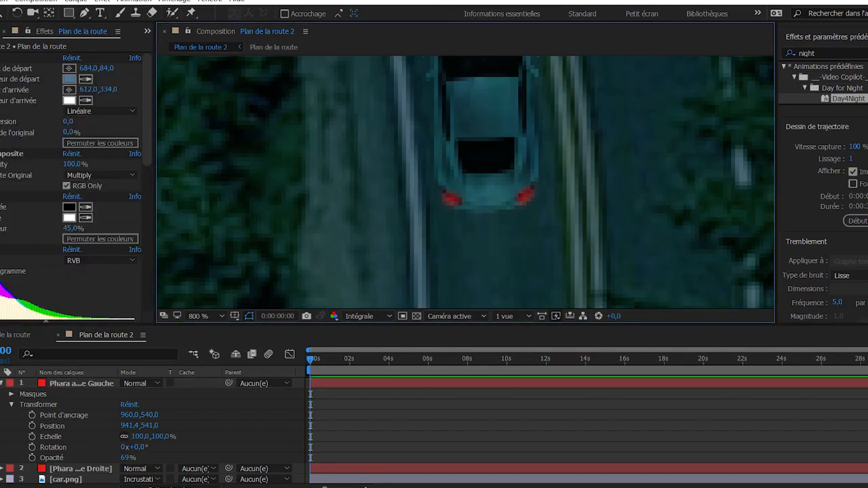
Create an off-white solid named "Phare avant D"
key(ctrl+y)
click(425, 316)
click(292, 175)
click(554, 165)
text(Phare avant D)
key(Return)
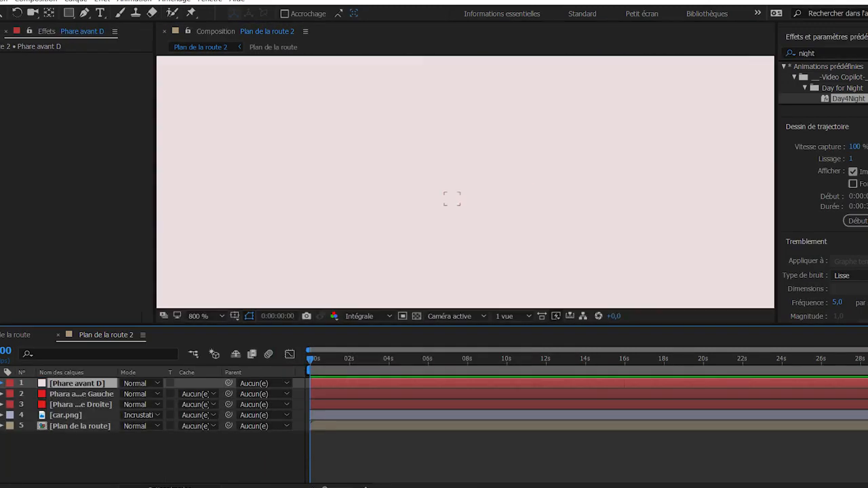
Lower the opacity of Phare avant D to 9% and draw a six-point beam-shaped mask ahead of the car's left headlight
click(2, 383)
drag(125, 447, 63, 447)
drag(487, 102, 511, 305)
key(g)
click(414, 113)
click(464, 200)
click(472, 206)
click(479, 199)
click(480, 190)
click(481, 88)
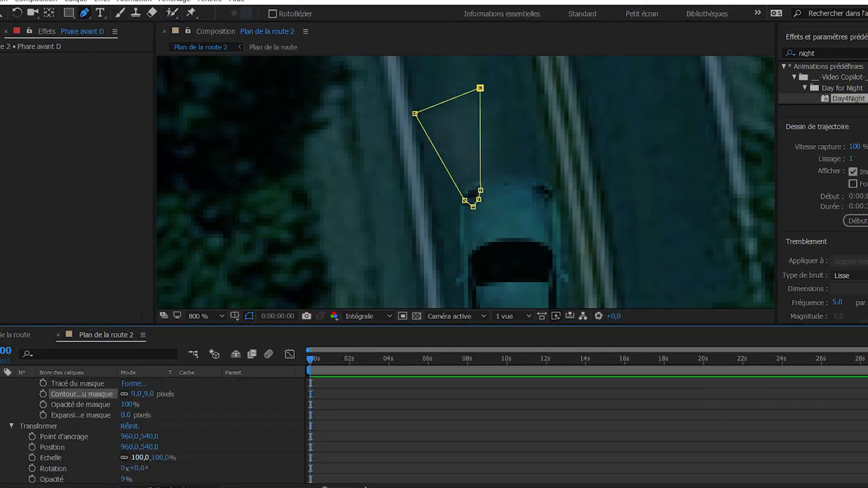
Scale Phare avant D to 141%, raise its opacity and move the beam to the front of the left headlight
drag(141, 457, 145, 458)
scroll(136, 434, down, 1)
drag(127, 434, 172, 434)
key(v)
drag(516, 170, 442, 123)
scroll(465, 183, down, 1)
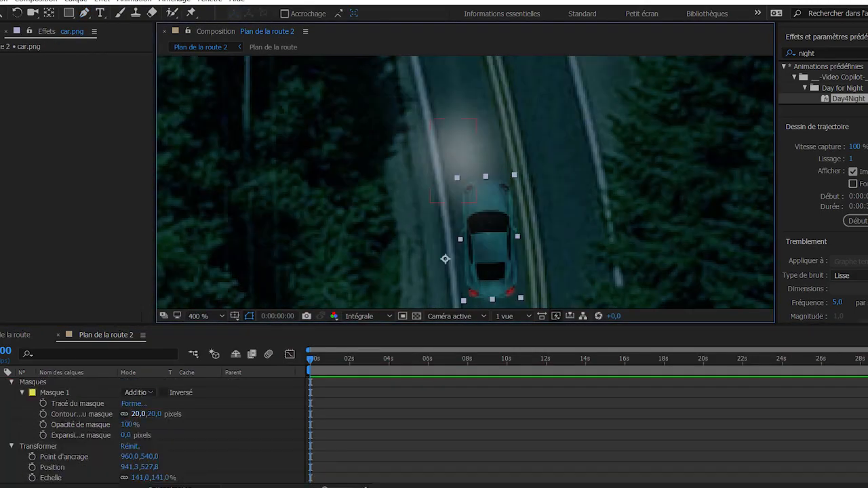
Readjust the mask feather and lower the opacity of Phare avant D, nudging its glow slightly ahead of the car
drag(141, 414, 140, 413)
scroll(466, 183, up, 1)
drag(456, 144, 450, 128)
scroll(466, 183, down, 1)
scroll(136, 435, down, 1)
drag(127, 479, 113, 479)
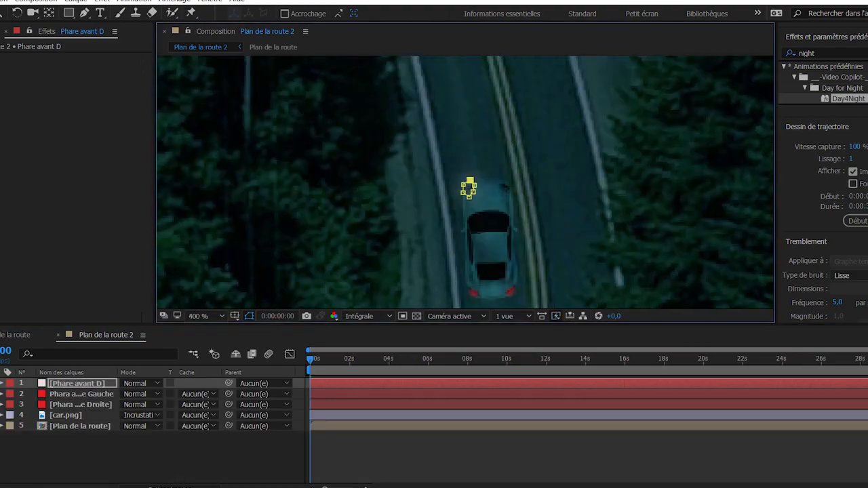
Create a white spotlight named "Phare avant" with 100% intensity, a 90° cone angle and 50% cone feather
scroll(472, 224, up, 3)
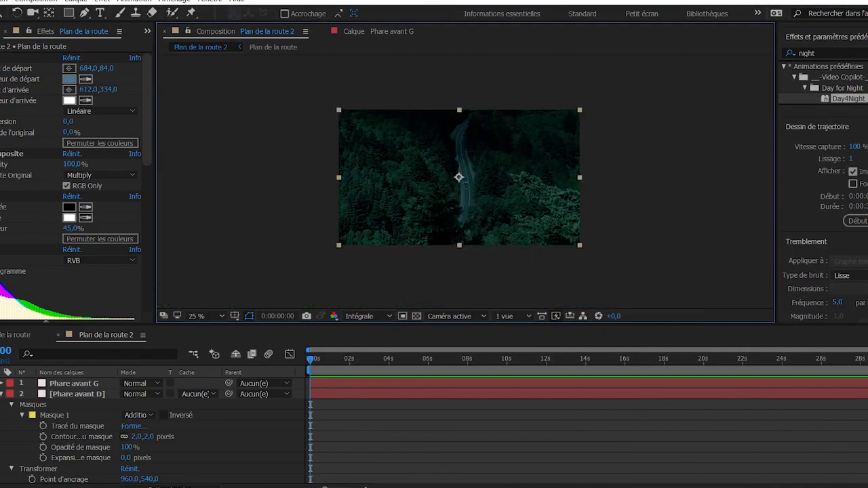
key(period)
right_click(93, 355)
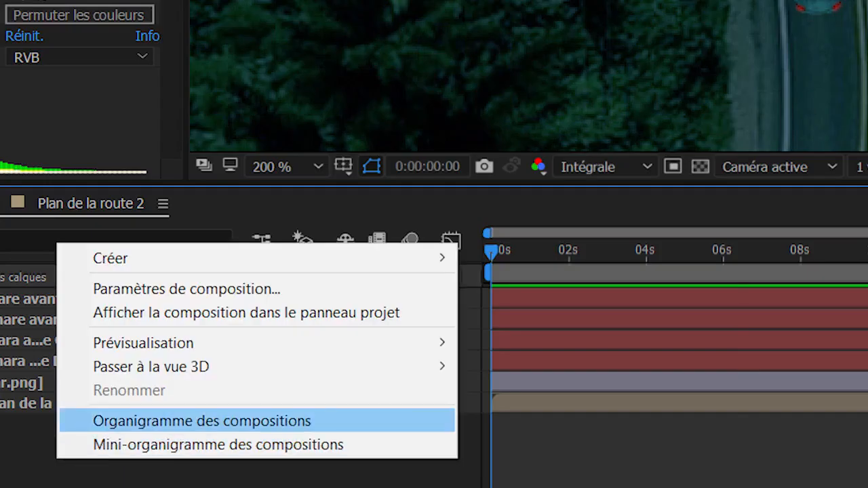
mouse_move(119, 362)
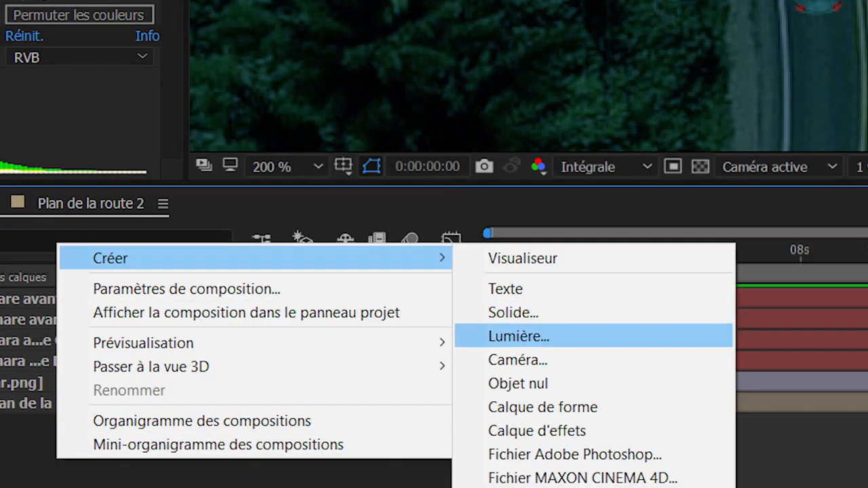
click(519, 336)
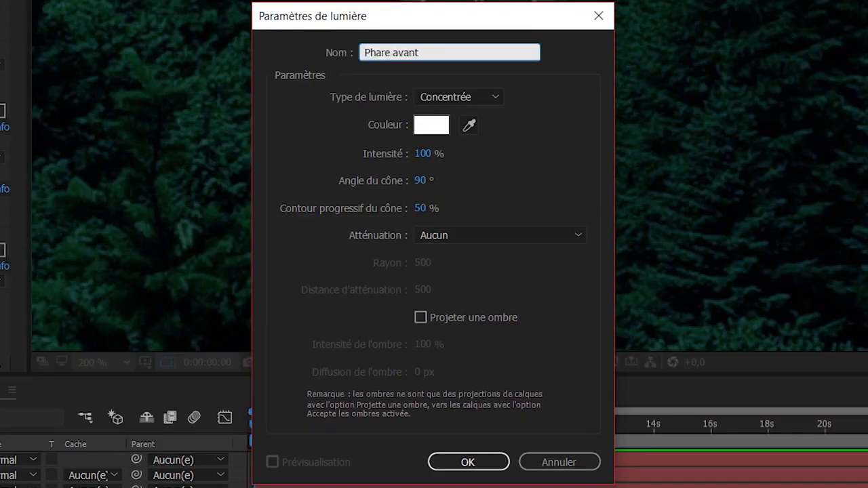
key(Return)
key(F2)
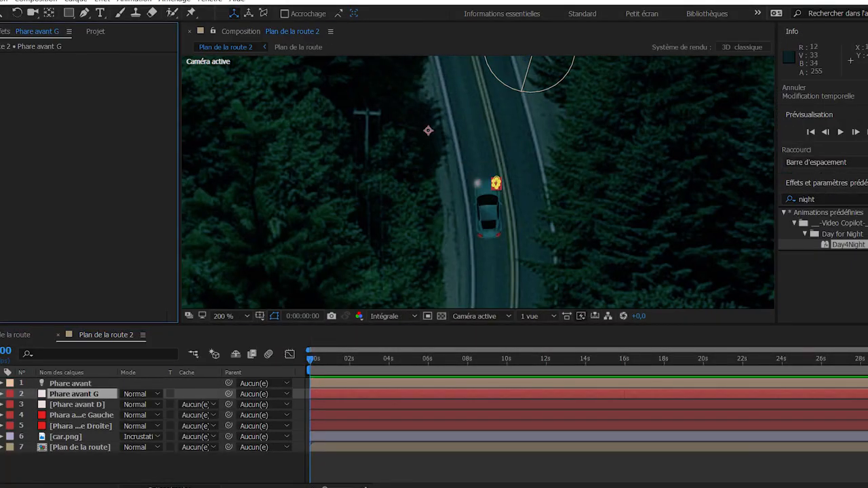
Try the 3D layer option on Phare avant G, and turn Plan de la route and car.png into 3D layers
right_click(89, 394)
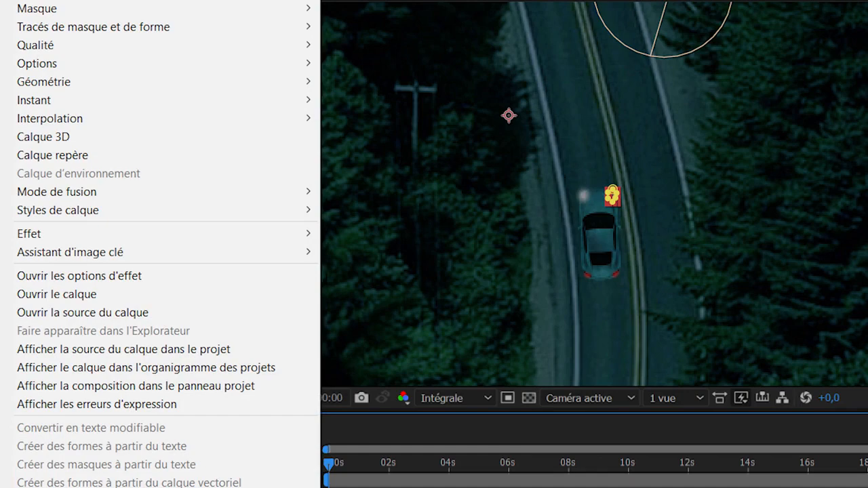
click(44, 136)
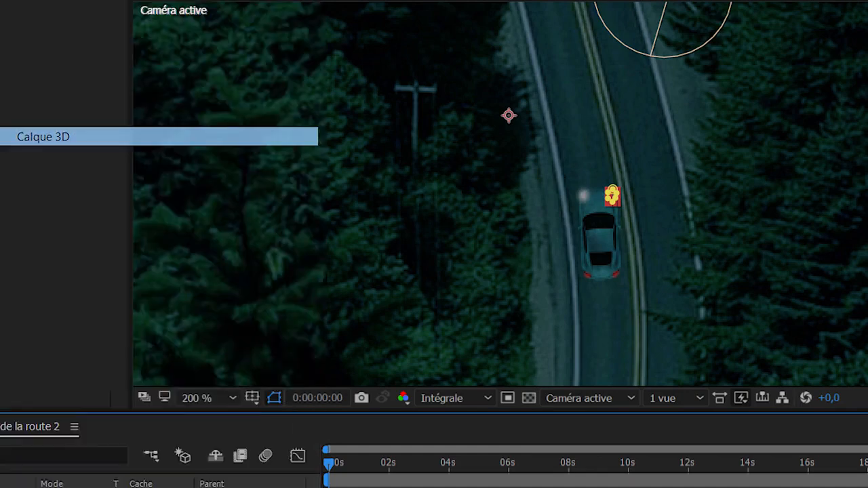
right_click(43, 404)
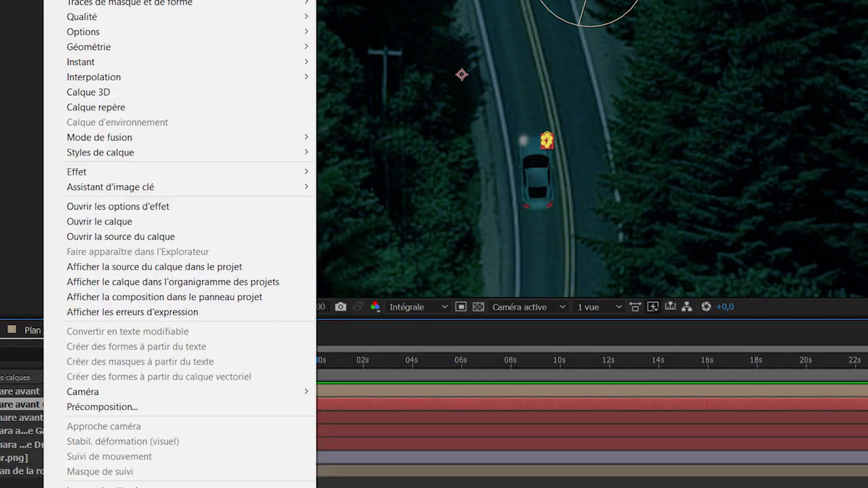
key(Escape)
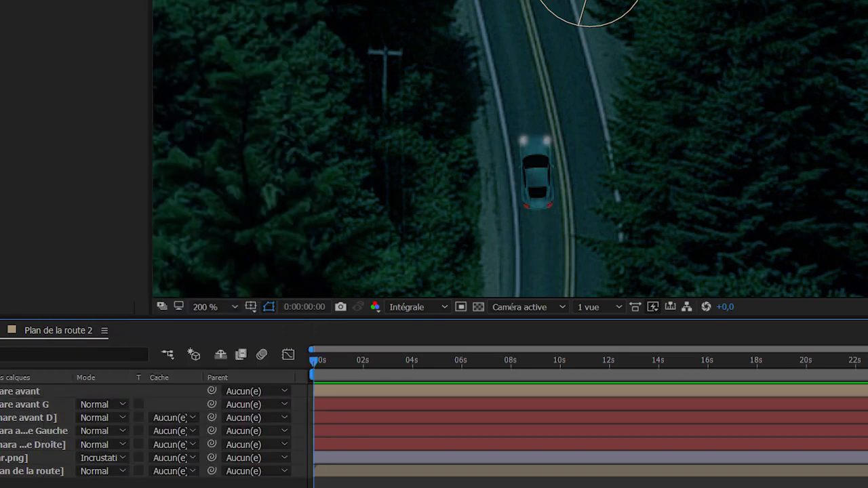
right_click(10, 472)
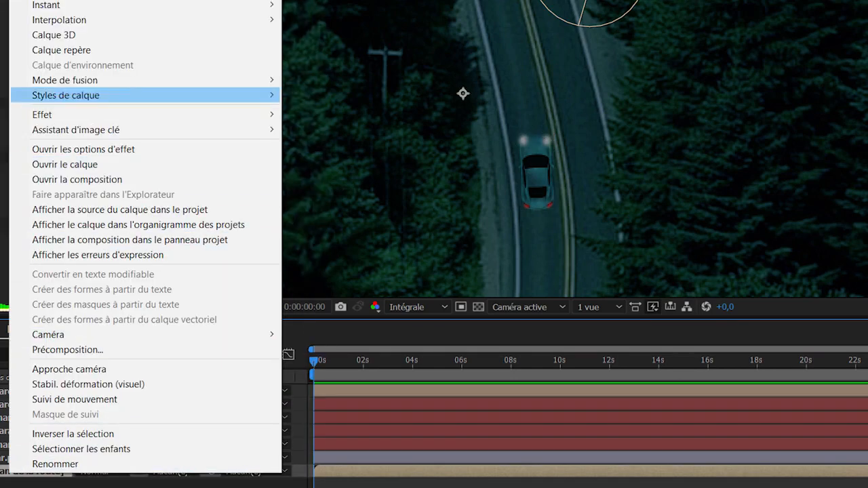
click(53, 34)
right_click(37, 459)
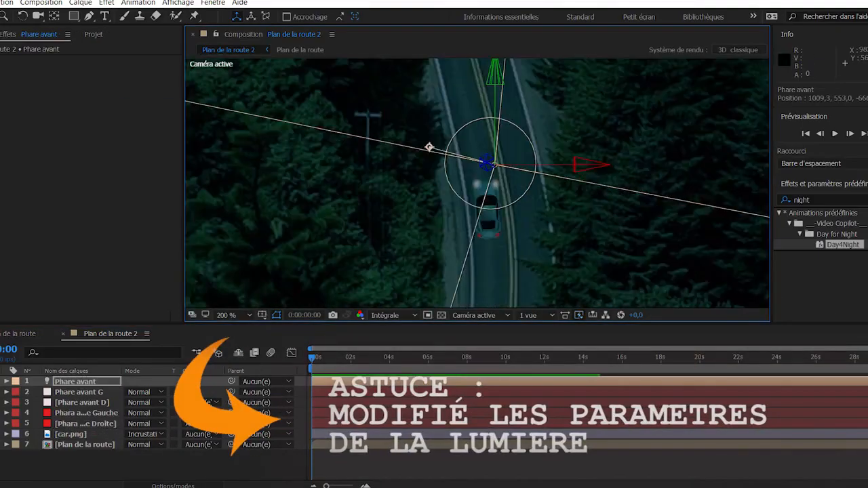
Narrow the Phare avant light's cone angle to 58°, set its radius to 25, edit its falloff distance and return to the active camera view
scroll(474, 178, up, 5)
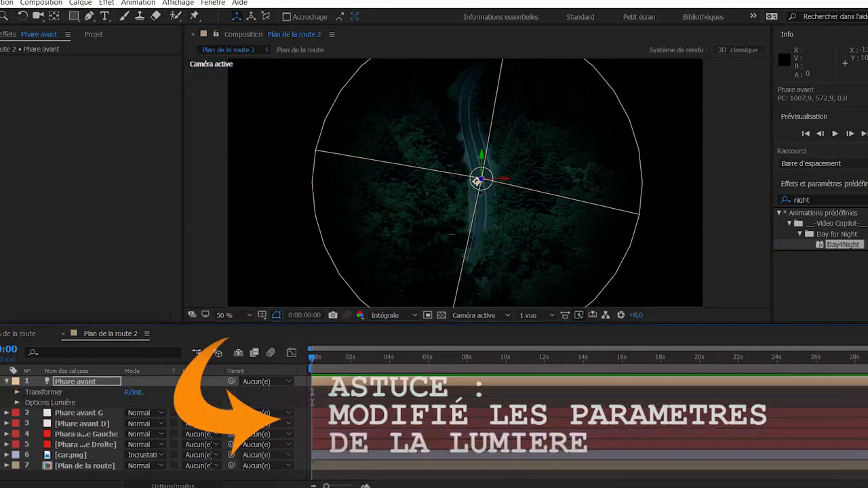
click(17, 392)
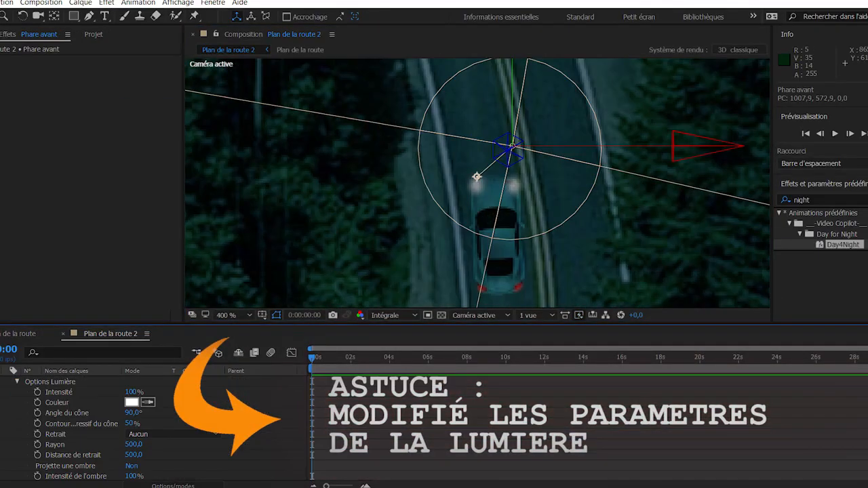
drag(133, 413, 111, 413)
drag(133, 444, 0, 444)
drag(132, 445, 140, 444)
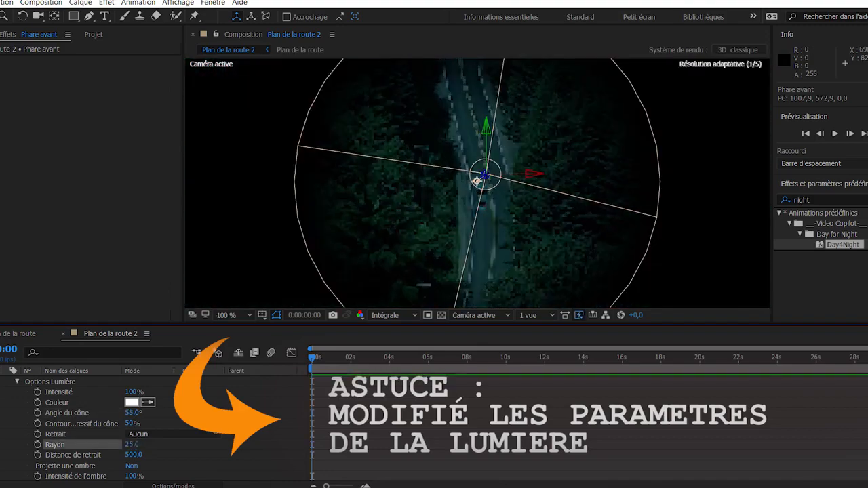
click(133, 455)
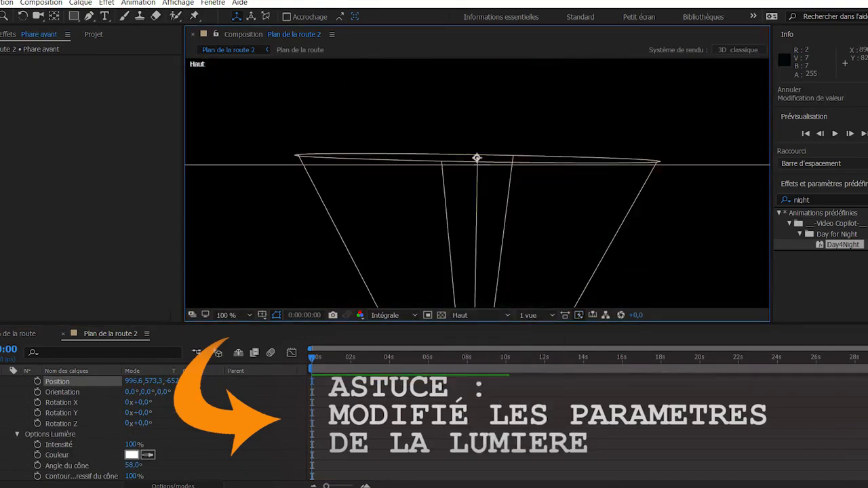
click(480, 314)
click(480, 377)
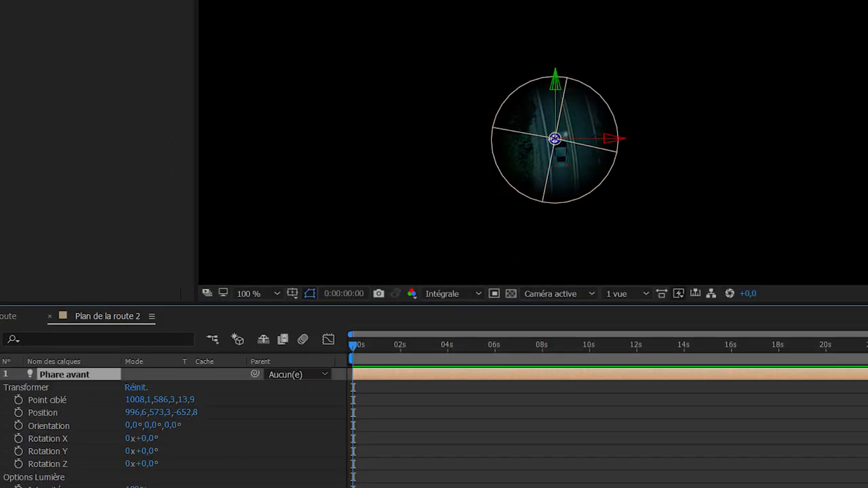
Duplicate the Phare avant light and give the copy a reddish colour
key(ctrl+d)
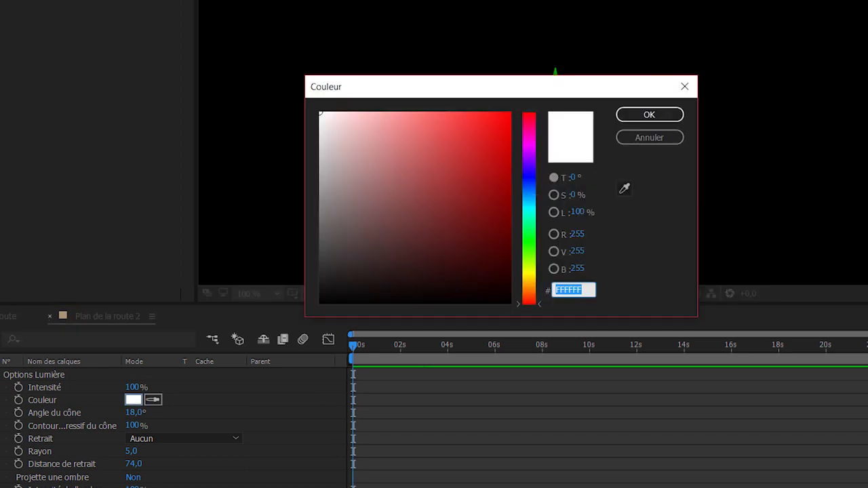
key(Return)
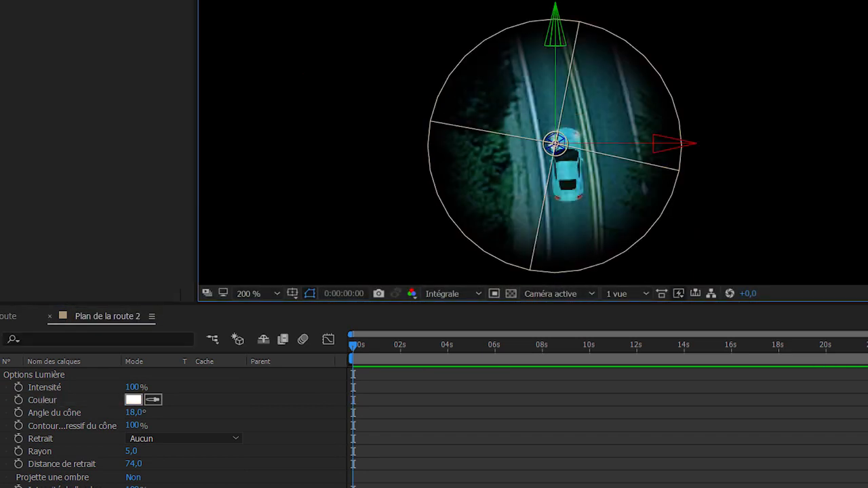
key(Return)
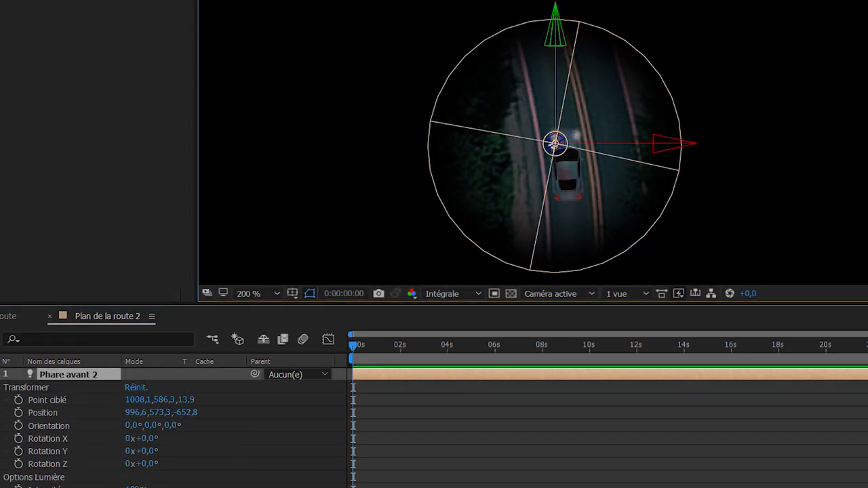
Move the Phare avant 2 light to the rear of the car, at about 996.6, 615.3, -653.6
drag(555, 125, 601, 257)
drag(555, 197, 555, 95)
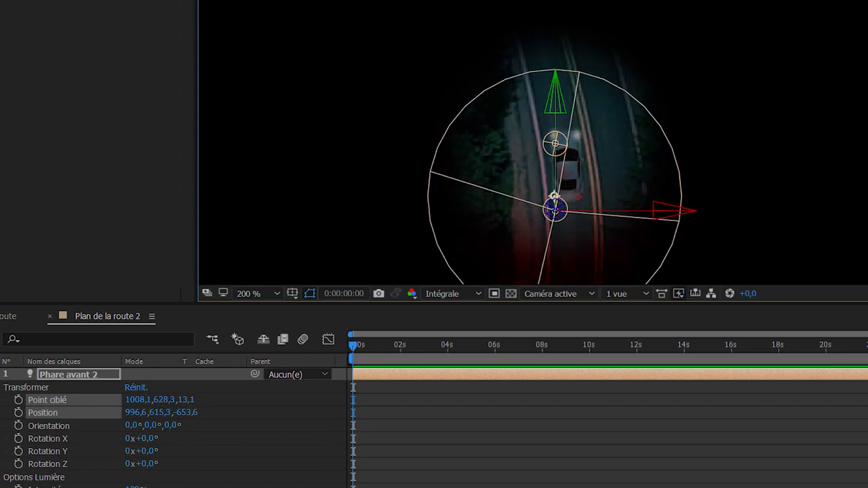
click(470, 102)
Create another white spotlight named "Lumière ambiante" for the whole scene
scroll(470, 102, down, 1)
scroll(451, 263, down, 1)
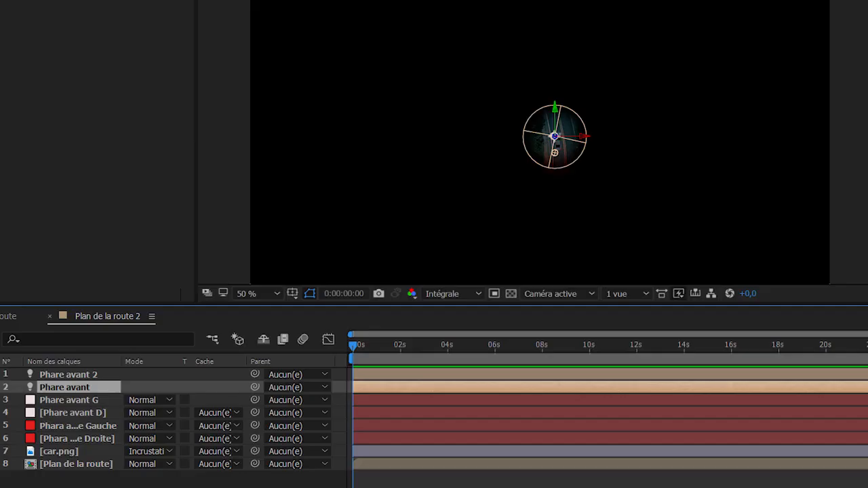
right_click(3, 482)
mouse_move(129, 360)
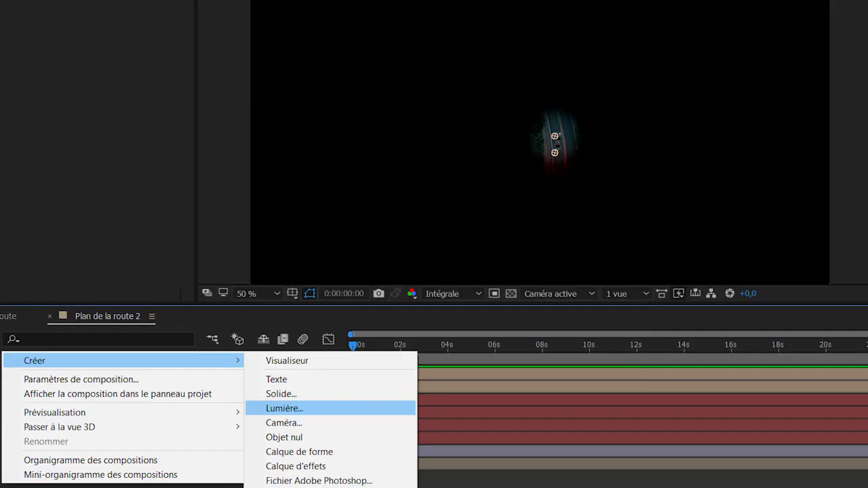
click(444, 316)
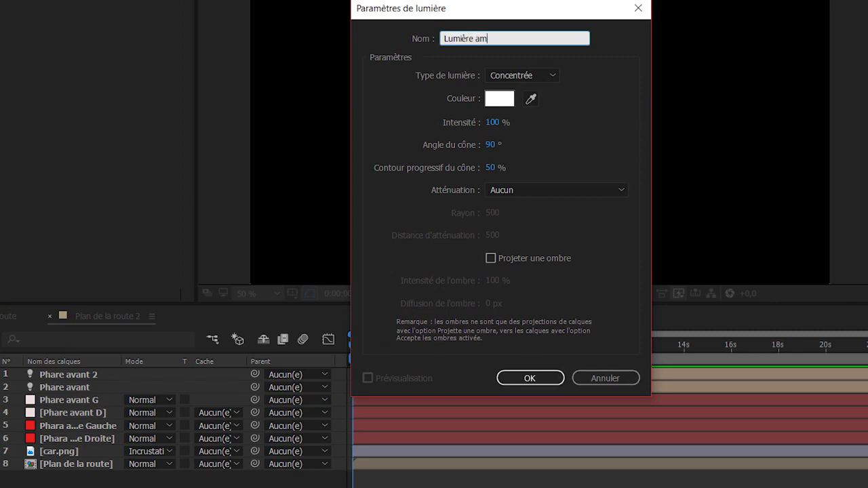
key(Return)
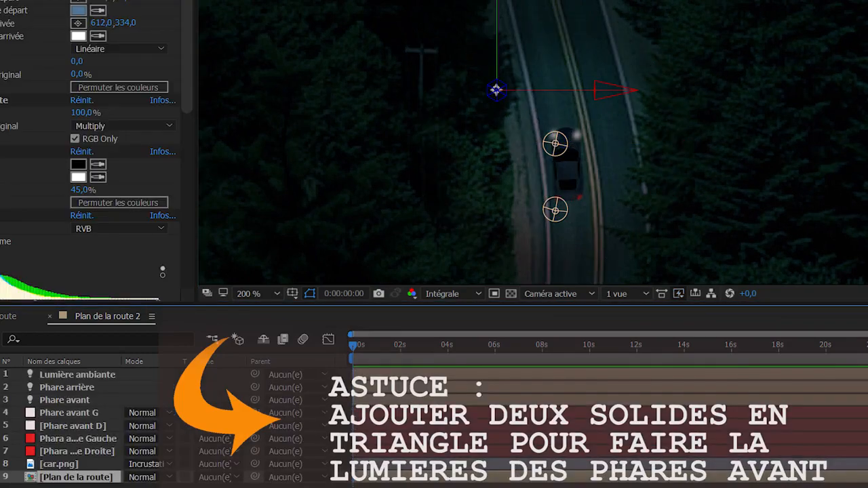
Create an off-white solid for the headlight beam and lower its opacity to 12%
right_click(16, 356)
mouse_move(41, 362)
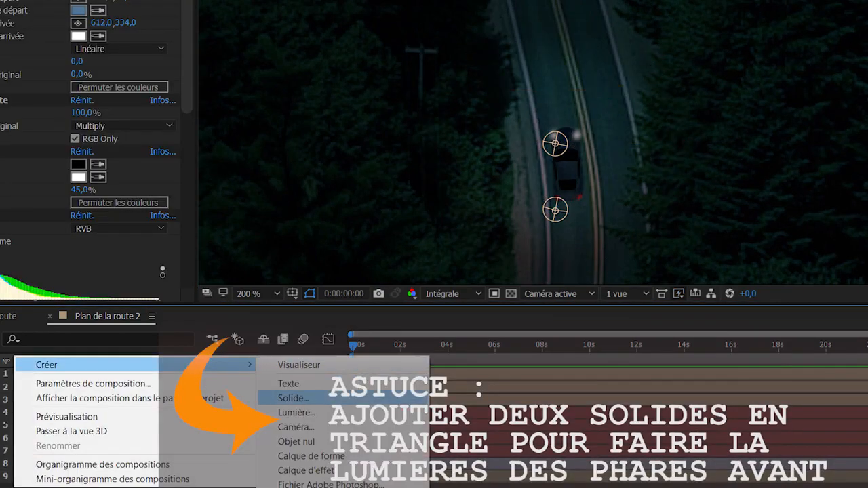
click(290, 396)
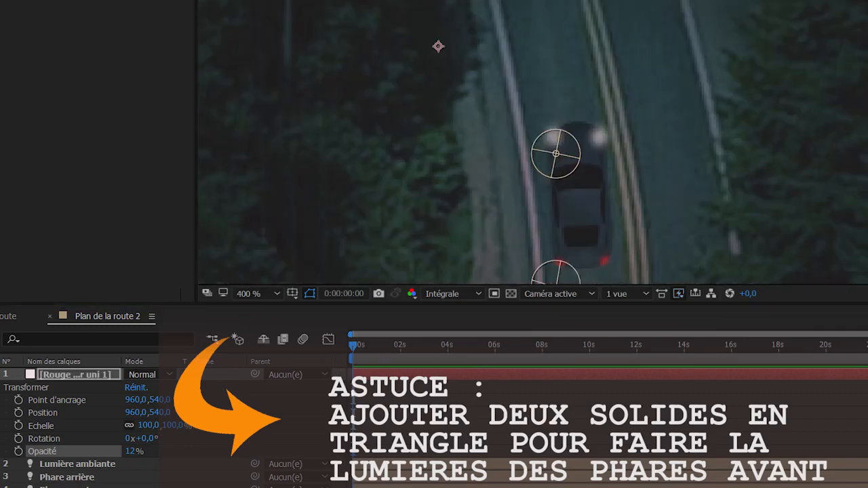
Draw a triangular mask on the solid, fanning out from the car's left headlight onto the road, and soften its edges
click(494, 46)
drag(494, 46, 504, 20)
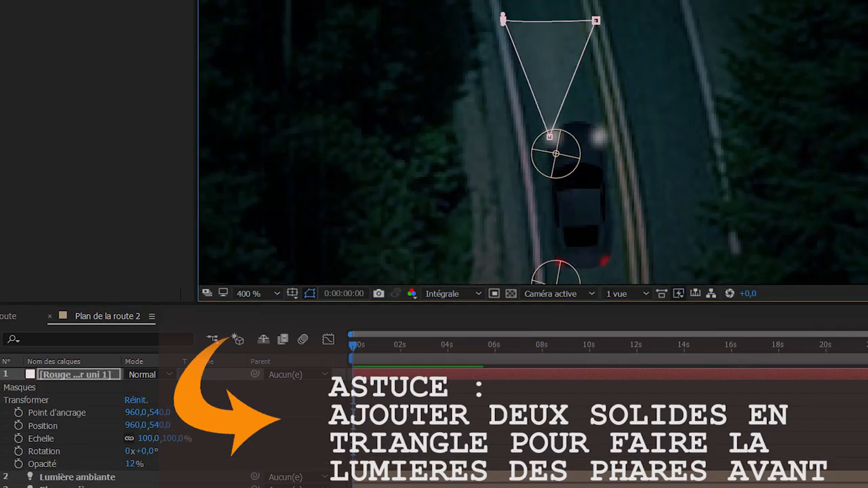
drag(596, 21, 578, 12)
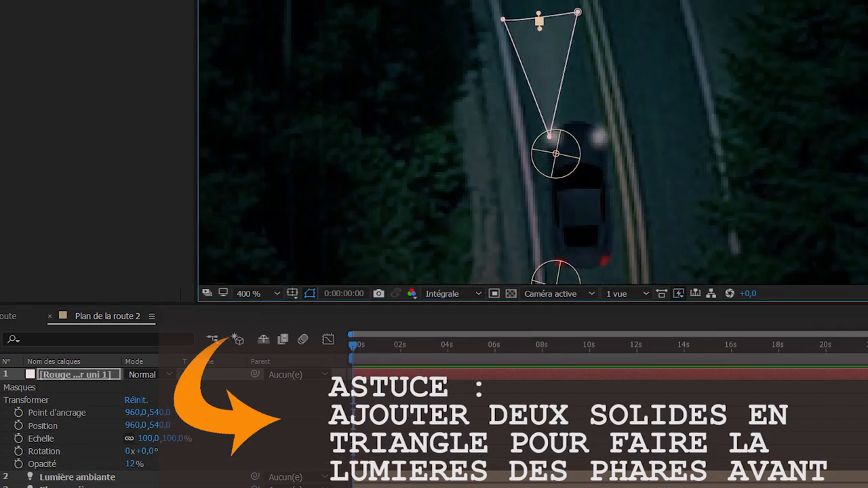
click(19, 387)
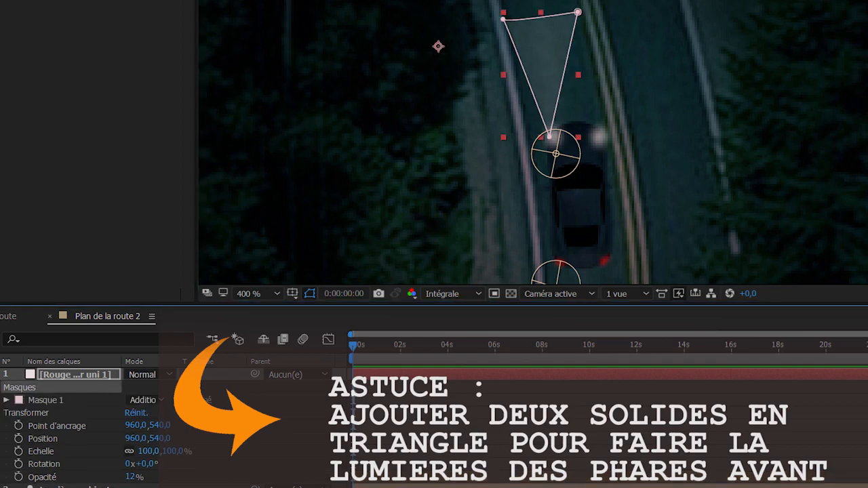
click(6, 400)
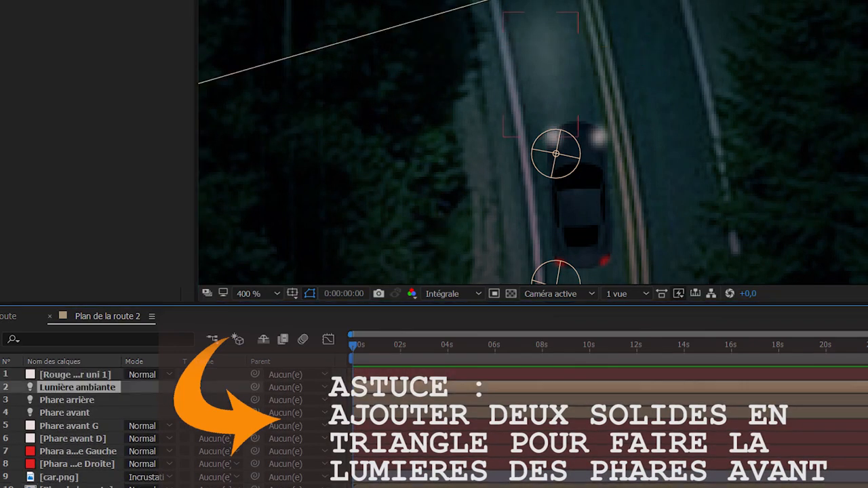
Rename the beam solid as the light of the front left headlight and swap the names of Phare avant G and Phare avant D
key(Return)
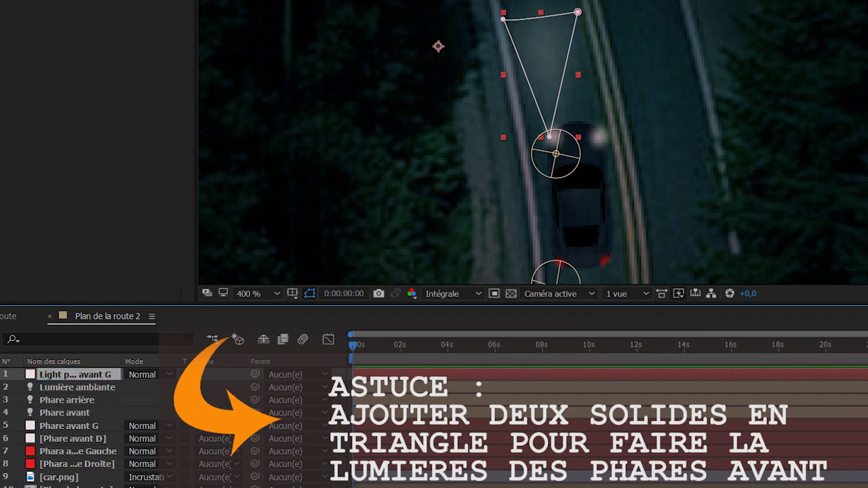
click(68, 426)
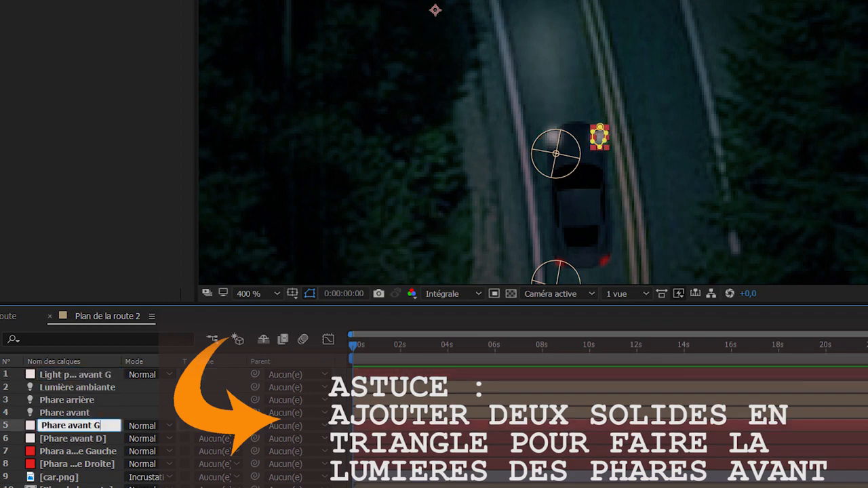
key(Return)
click(73, 439)
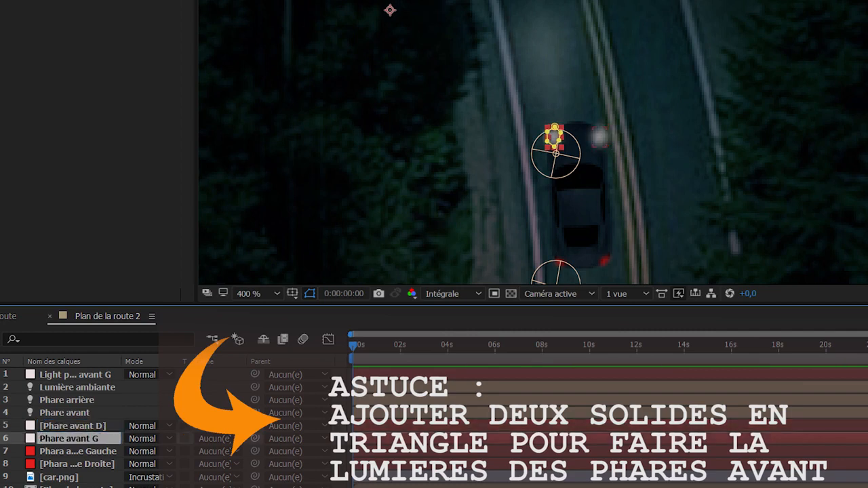
Duplicate the headlight beam solid and place the copy ahead of the car's right headlight
click(75, 375)
key(ctrl+d)
drag(543, 68, 591, 65)
click(474, 170)
Place the upper Plan de la route copy directly above car.png and remove all of its effects
scroll(555, 133, down, 2)
scroll(555, 133, down, 1)
scroll(555, 133, up, 1)
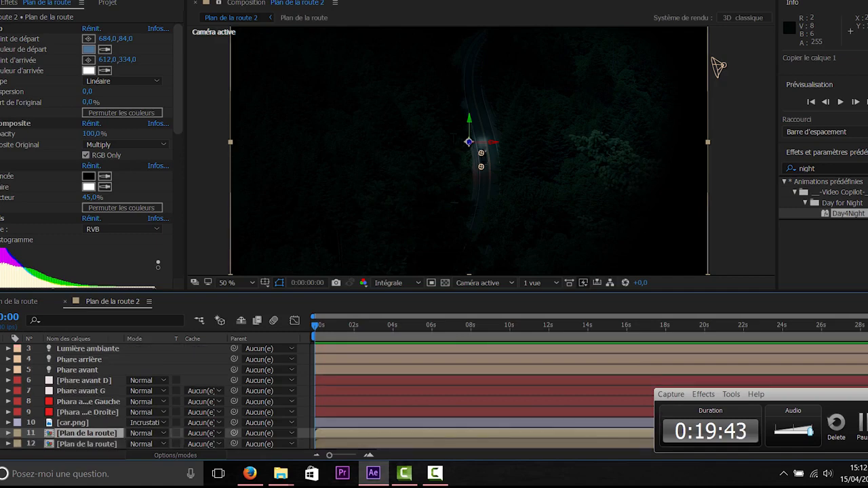
key(ctrl+Down)
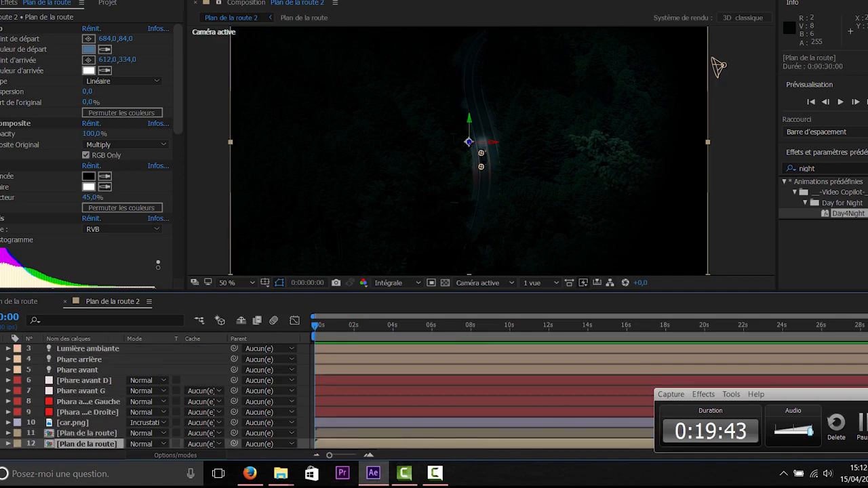
mouse_move(88, 439)
mouse_down()
mouse_move(88, 347)
mouse_move(91, 439)
mouse_up()
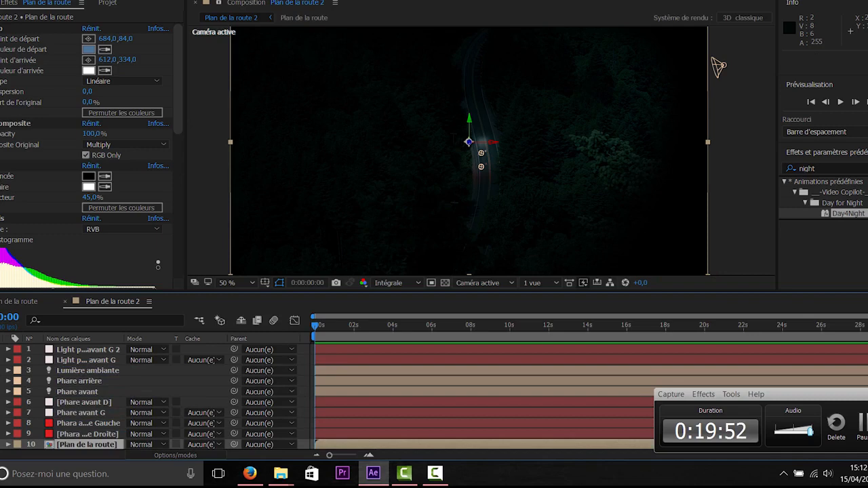
scroll(434, 397, down, 1)
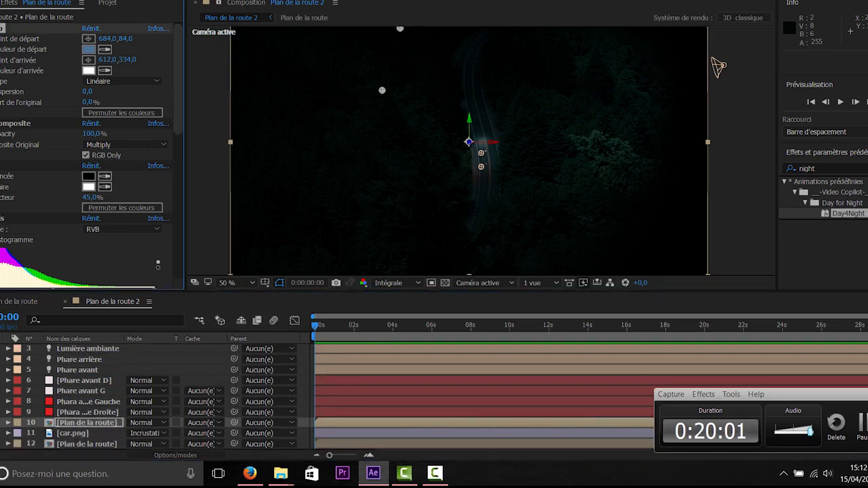
key(ctrl+a)
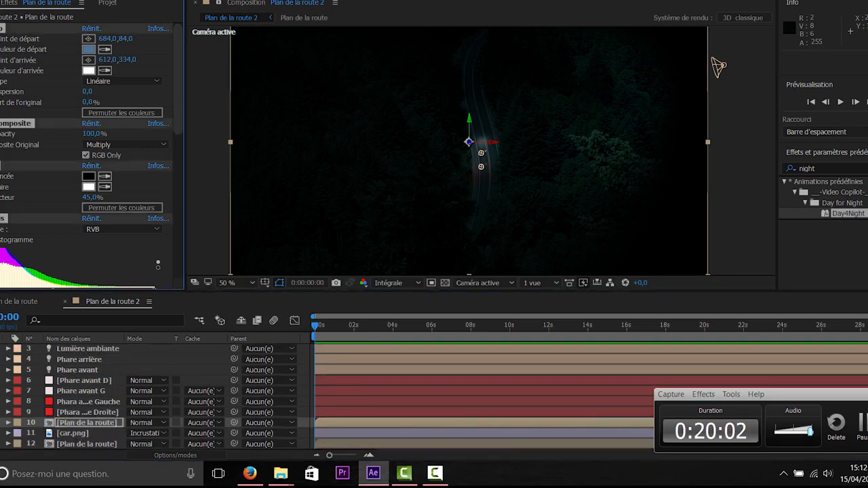
key(Delete)
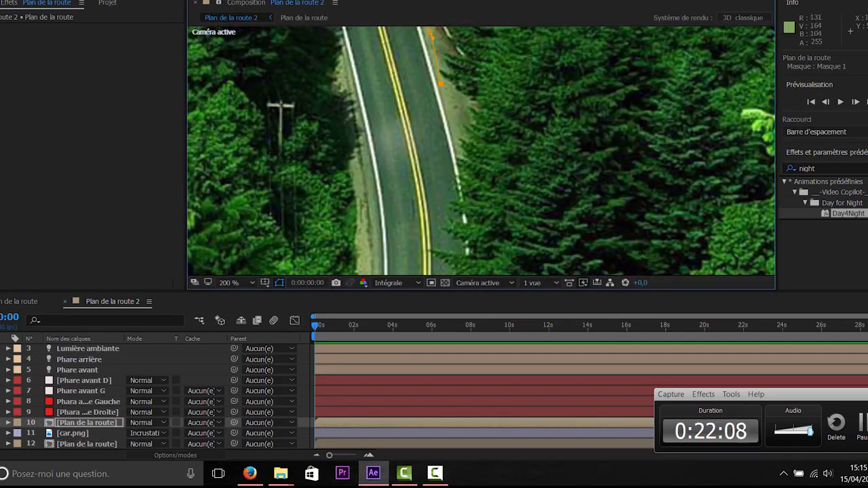
Trace a mask on the Plan de la route copy along the tree branches bordering the road's right edge
click(430, 168)
click(424, 133)
click(423, 170)
click(369, 146)
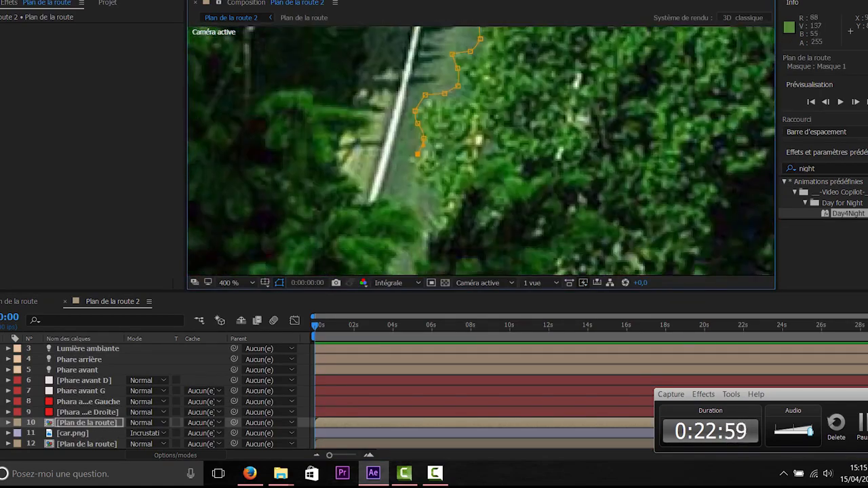
Close the mask around the trees right of the road and give the masked copy the night effects of the bottom Plan de la route layer
scroll(480, 150, down, 1)
click(479, 170)
scroll(481, 151, down, 1)
scroll(480, 151, down, 1)
click(401, 267)
click(548, 235)
click(569, 146)
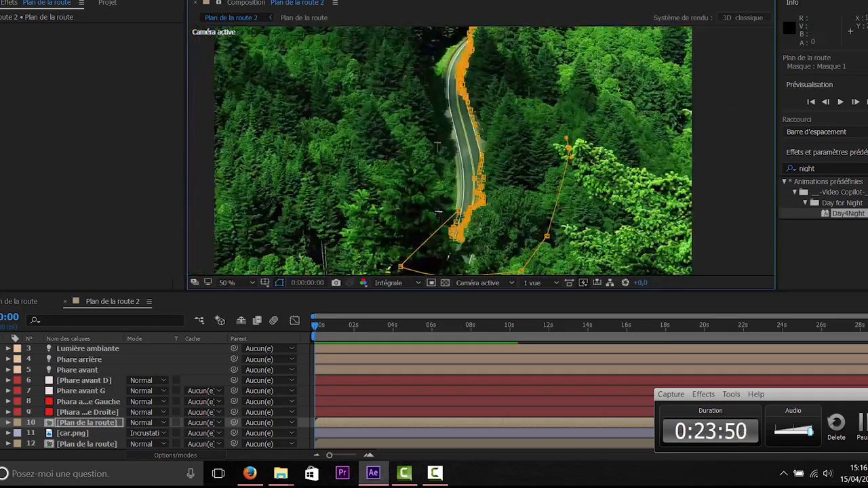
scroll(479, 199, down, 2)
click(490, 158)
click(478, 154)
click(87, 444)
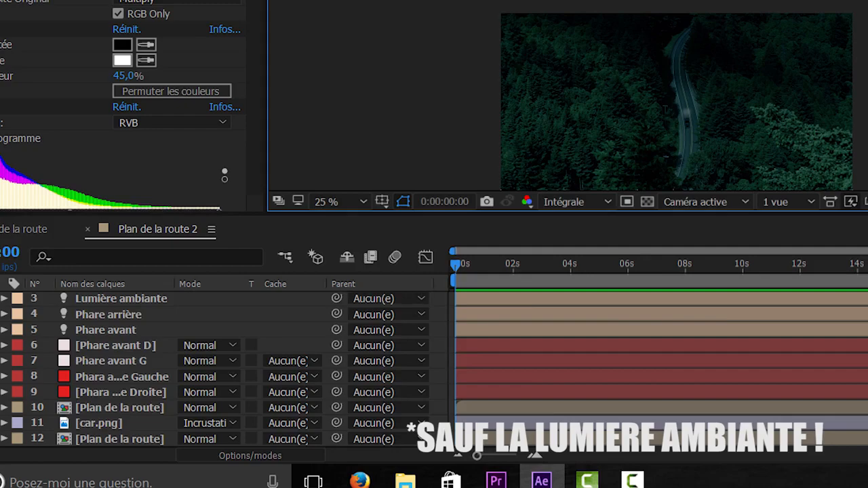
Parent the Phare avant and Phare arrière lights and the four headlight and taillight solids to car.png
drag(234, 349, 74, 433)
drag(342, 335, 99, 424)
click(387, 346)
click(400, 310)
drag(337, 362, 99, 424)
drag(337, 377, 99, 424)
drag(337, 393, 99, 424)
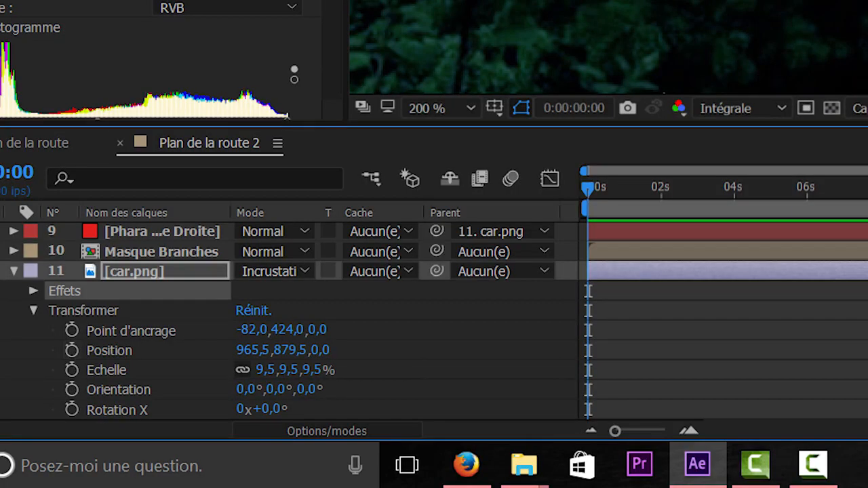
Enable Position and Z rotation keyframes on car.png at the first frame and turn off its 3D layer option
click(71, 350)
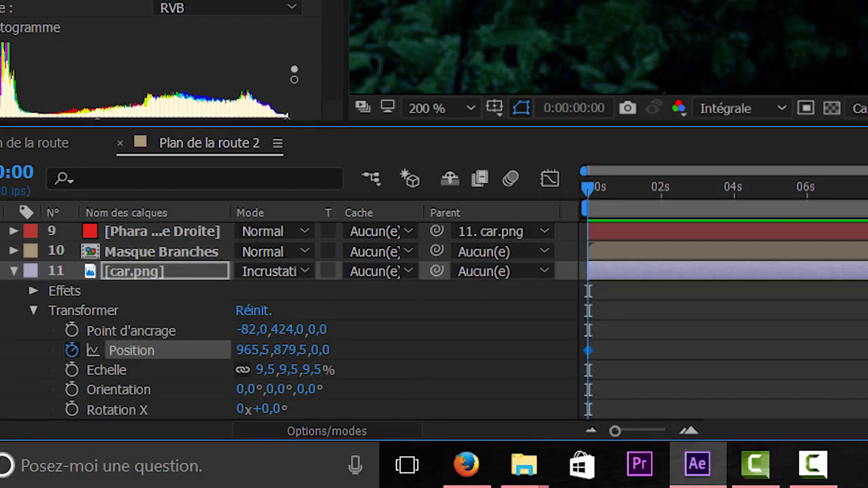
scroll(71, 339, down, 1)
click(72, 389)
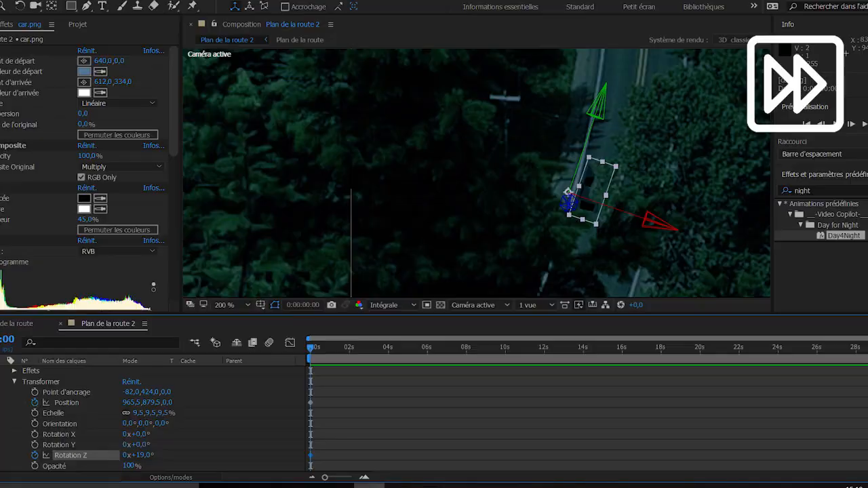
scroll(74, 407, up, 1)
right_click(74, 392)
click(109, 137)
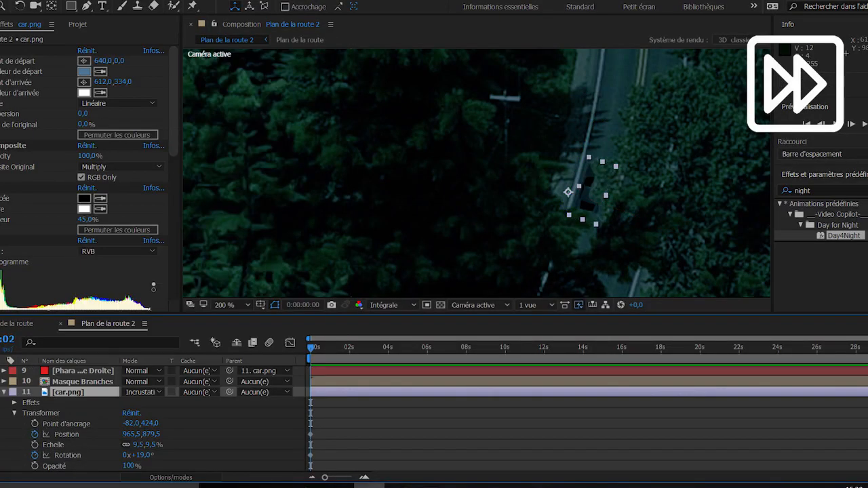
At about 2 s, move the car farther up the road and reduce its rotation to follow the lane
click(349, 347)
drag(542, 169, 487, 252)
drag(537, 265, 561, 158)
drag(142, 455, 134, 455)
drag(558, 150, 541, 162)
At about 3 s, advance the car along the road and set its rotation to -16°
click(374, 347)
drag(141, 455, 130, 455)
drag(543, 170, 470, 150)
drag(141, 455, 135, 455)
At about 4 s, keyframe the car's position farther up the lane at 968, 383.5
click(395, 347)
drag(465, 146, 479, 283)
drag(476, 278, 423, 64)
drag(441, 95, 468, 285)
At 0:00:05:22, increase the car's rotation and move it up the lane towards the upper bend
click(415, 347)
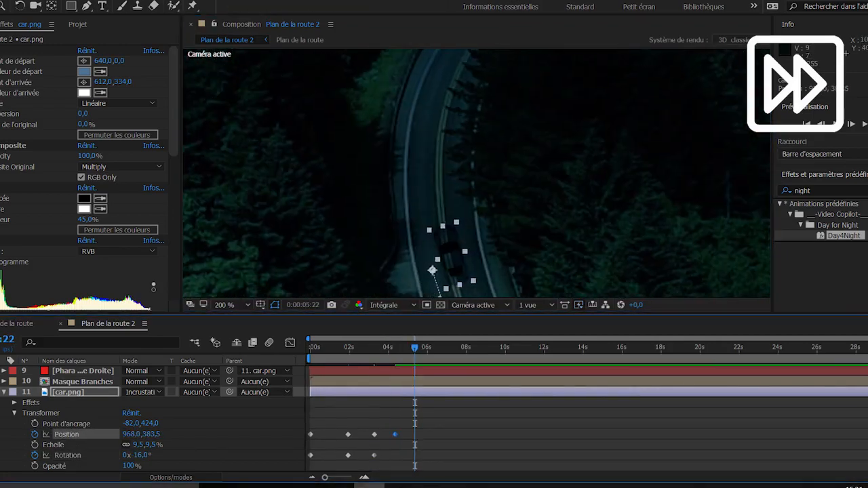
drag(141, 458, 148, 459)
drag(449, 248, 486, 89)
scroll(436, 133, down, 1)
click(450, 252)
click(457, 159)
At about 6 s, turn the car clockwise to match the direction of the upper bend
click(432, 348)
drag(141, 459, 171, 458)
click(449, 251)
scroll(477, 173, down, 1)
At 0:00:09:54, move the car past the far end of the road and preview the animation from the start
click(503, 347)
click(480, 140)
drag(482, 141, 563, 163)
key(ctrl+z)
drag(132, 437, 270, 437)
drag(155, 437, 4, 437)
key(F2)
key(u)
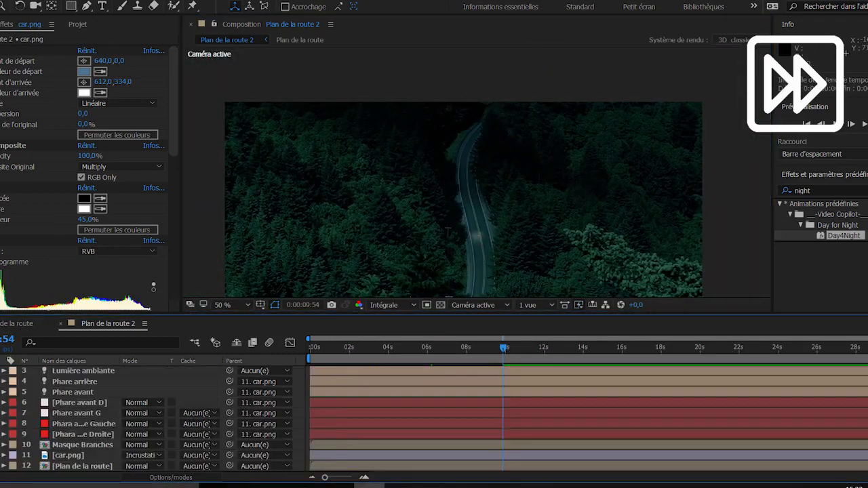
key(Home)
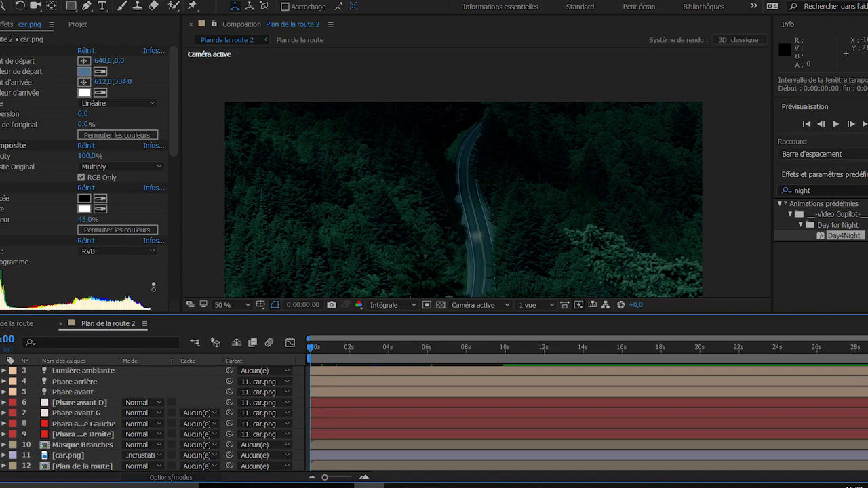
key(space)
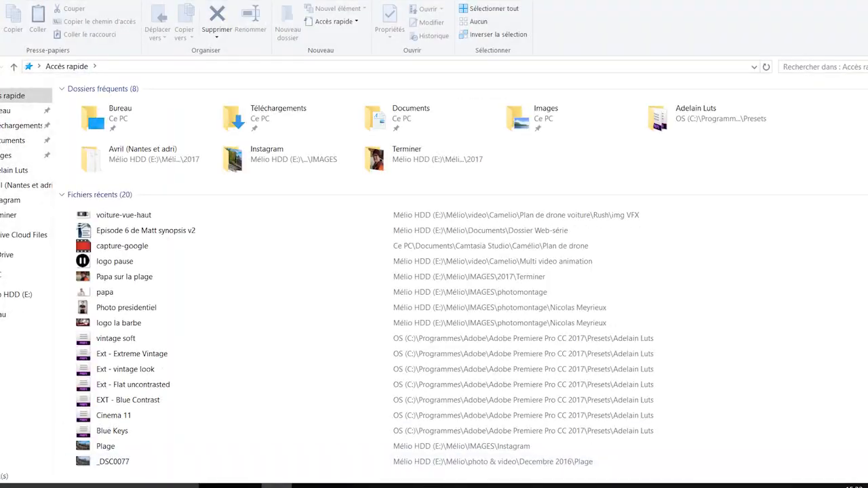
In File Explorer, browse drive E: to Action Essentials 2 2K > Action_Essentials_2K_D1-A and import Smoke_01, Smoke_02 and Smoke_03 into the project
click(16, 294)
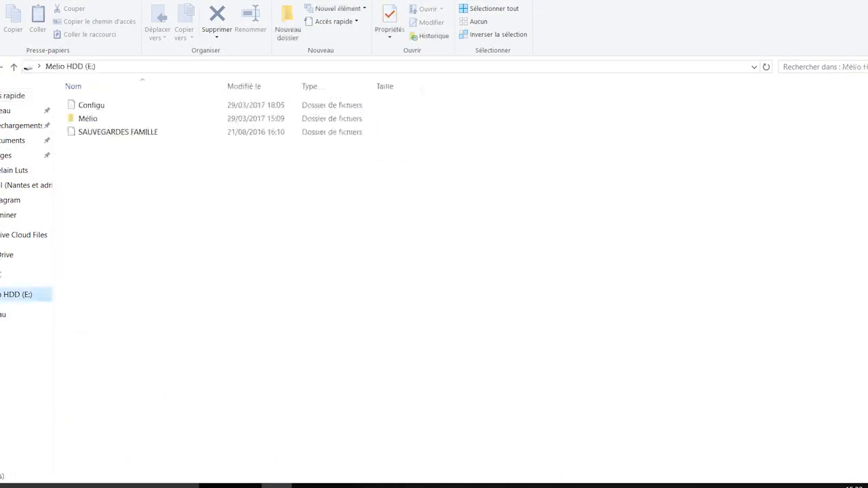
double_click(87, 118)
double_click(88, 199)
double_click(97, 185)
double_click(97, 118)
double_click(101, 118)
double_click(101, 105)
double_click(109, 293)
key(BackSpace)
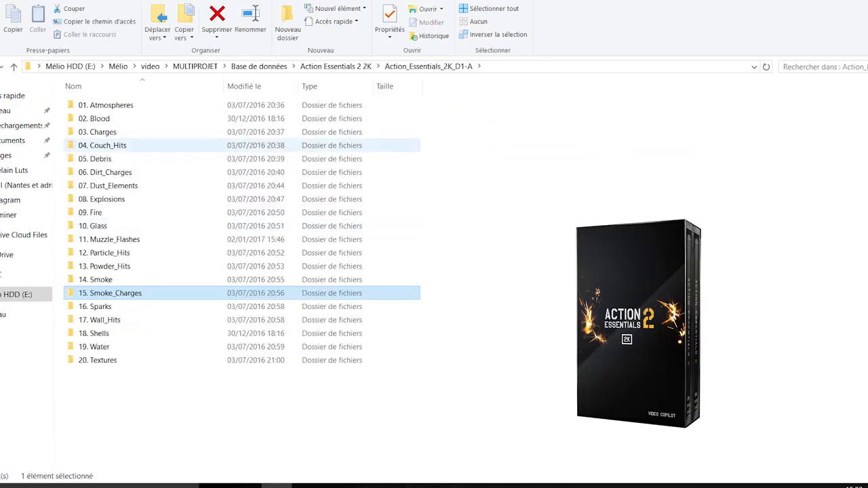
key(Return)
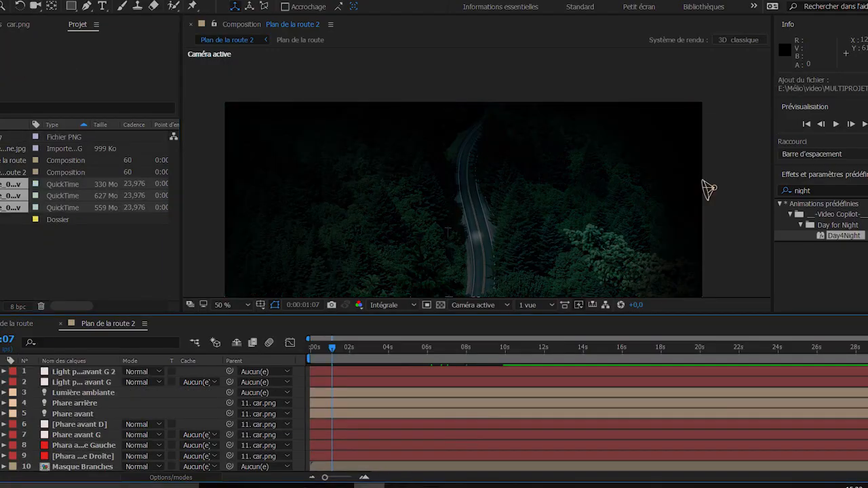
Add the three smoke clips above all layers of Plan de la route 2 and scale them to 199%
drag(705, 188, 705, 188)
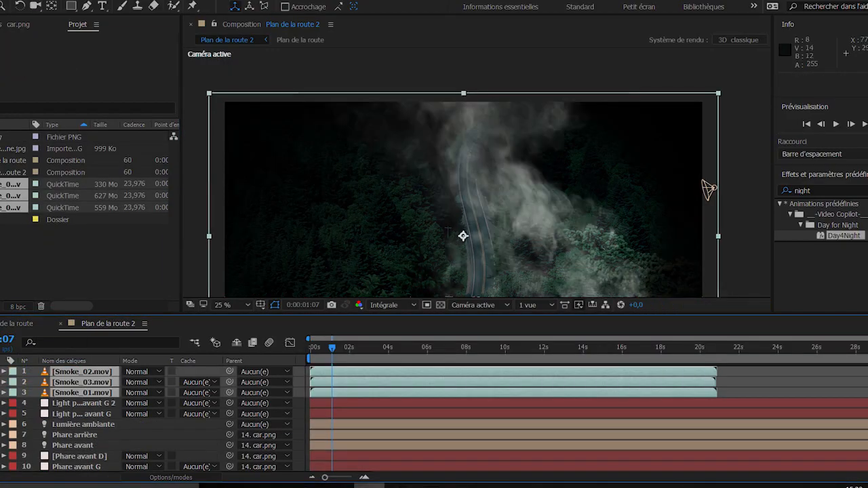
click(4, 371)
click(14, 382)
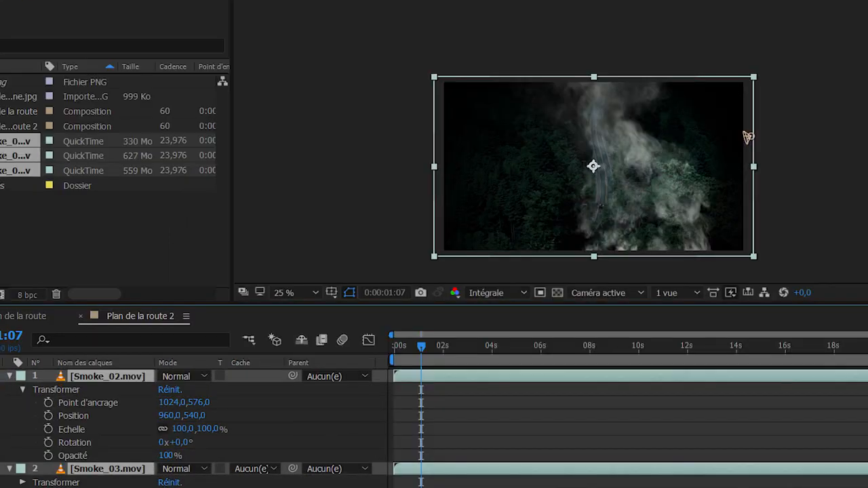
drag(183, 429, 266, 429)
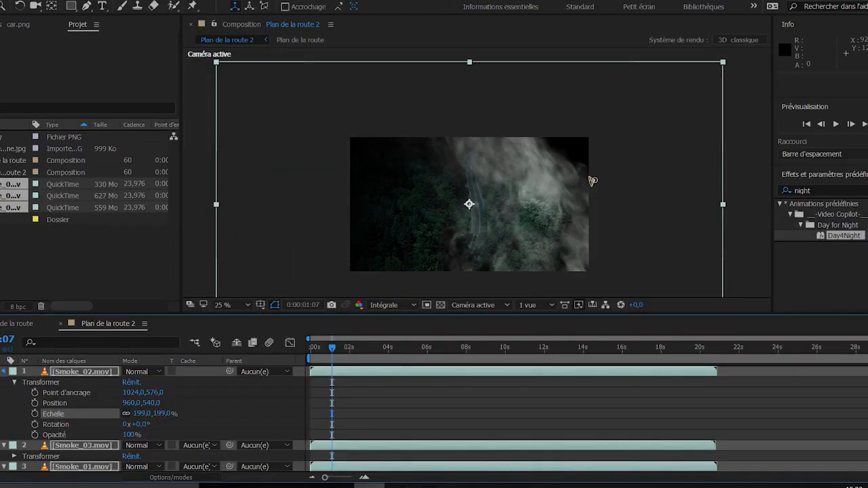
Shift Smoke_01 and Smoke_03 towards the left side of the frame to spread the smoke over the forest
click(4, 372)
click(81, 393)
drag(542, 195, 462, 180)
click(81, 382)
Scale all three smoke layers to 236% and lower their opacity to 44%
click(81, 393)
shift+click(82, 371)
click(4, 372)
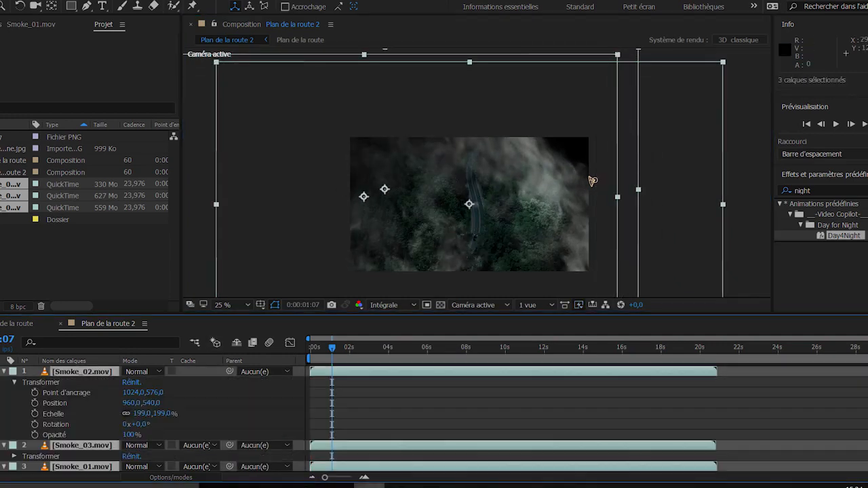
drag(141, 413, 165, 413)
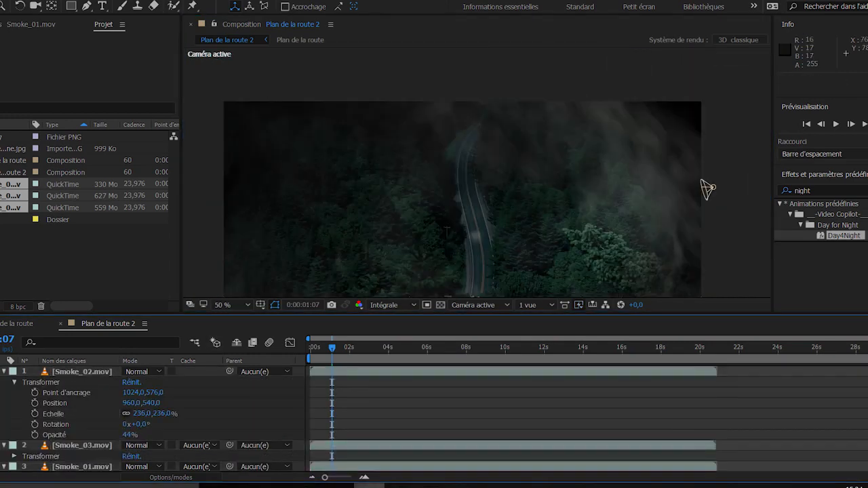
Time-stretch the three smoke layers with a factor of 200%, keeping their in-points, and check the frame at 0:00:06:10
click(82, 467)
shift+click(81, 446)
shift+click(81, 371)
click(12, 15)
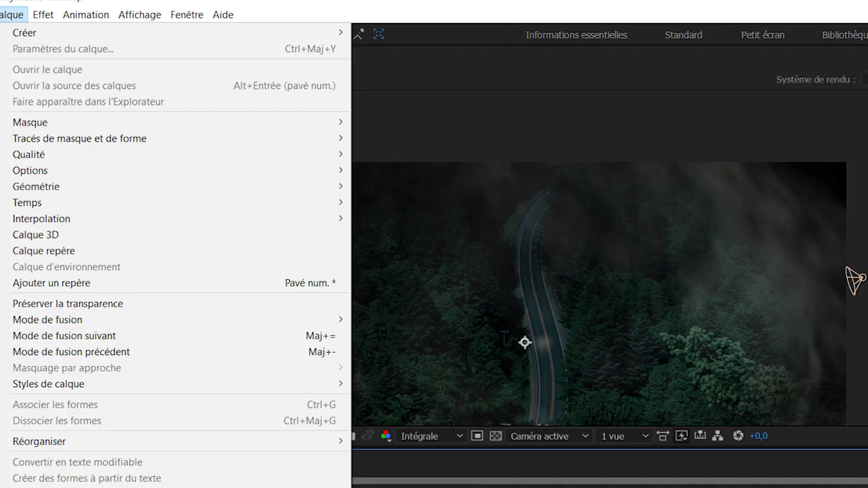
mouse_move(204, 202)
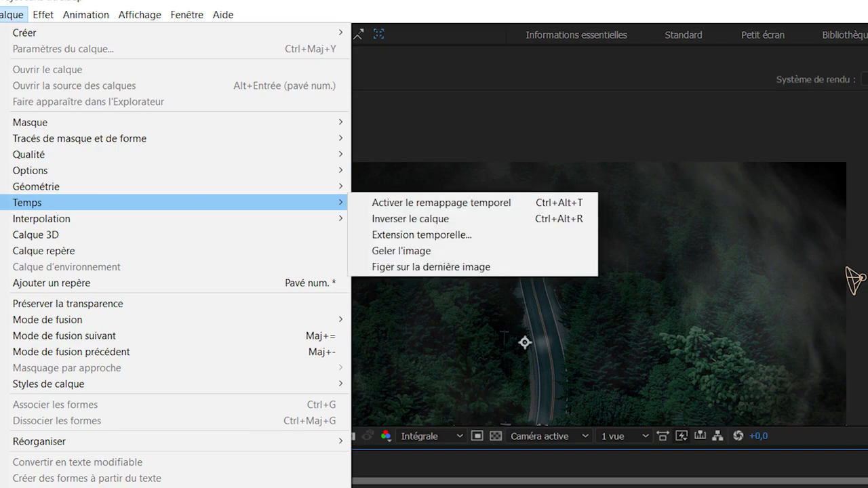
click(421, 235)
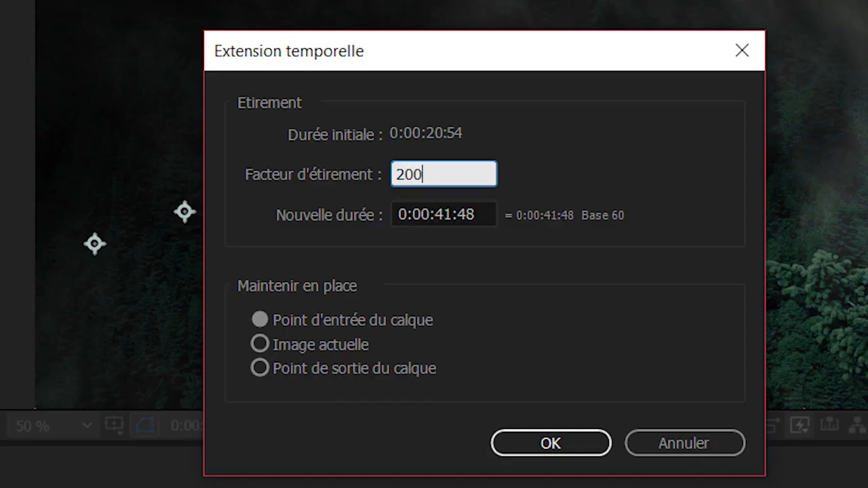
text(200)
key(Return)
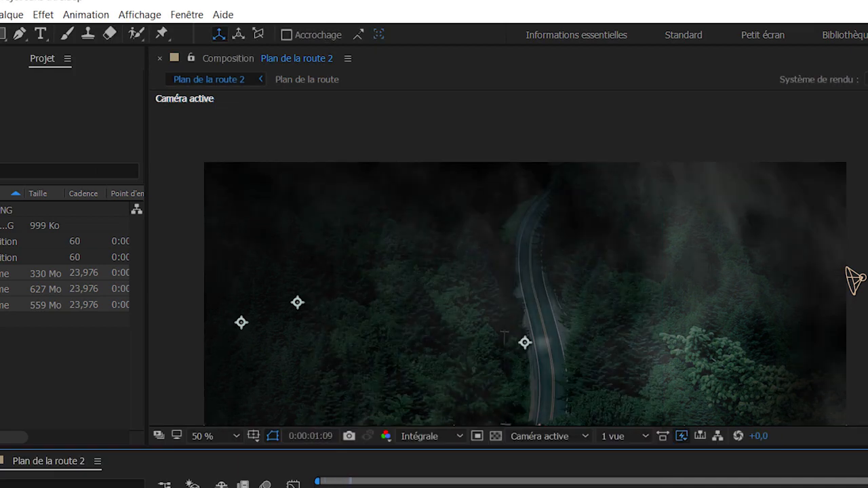
scroll(544, 258, down, 1)
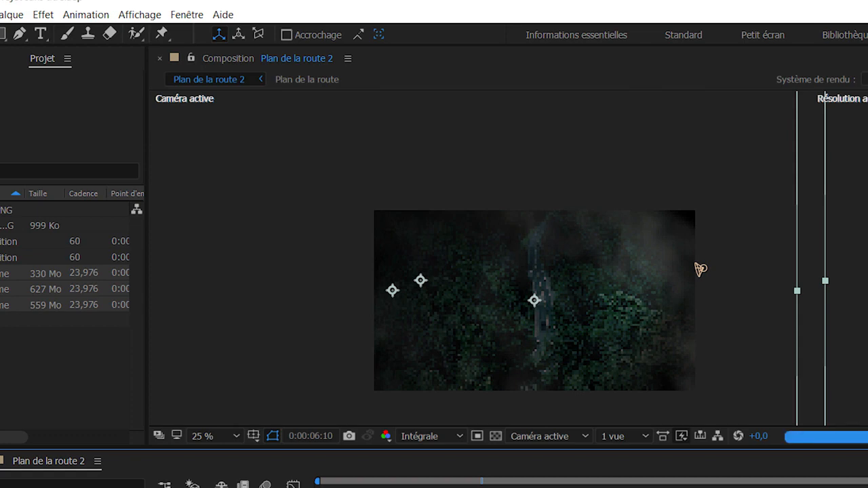
click(701, 269)
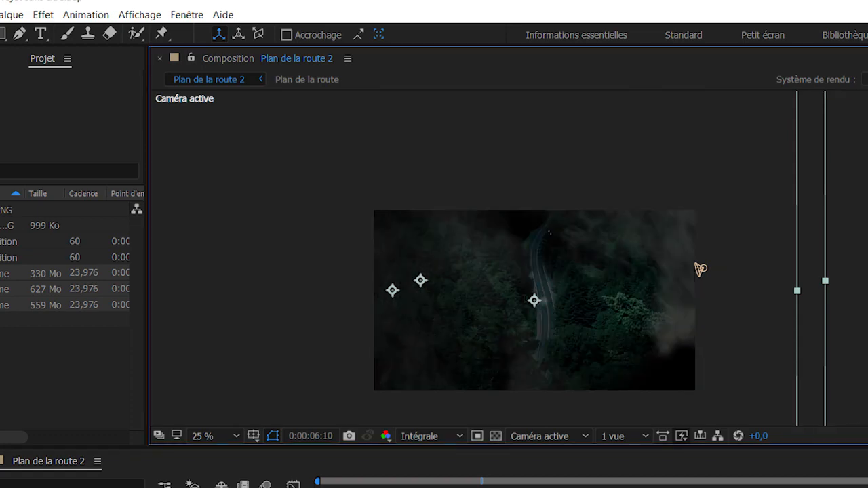